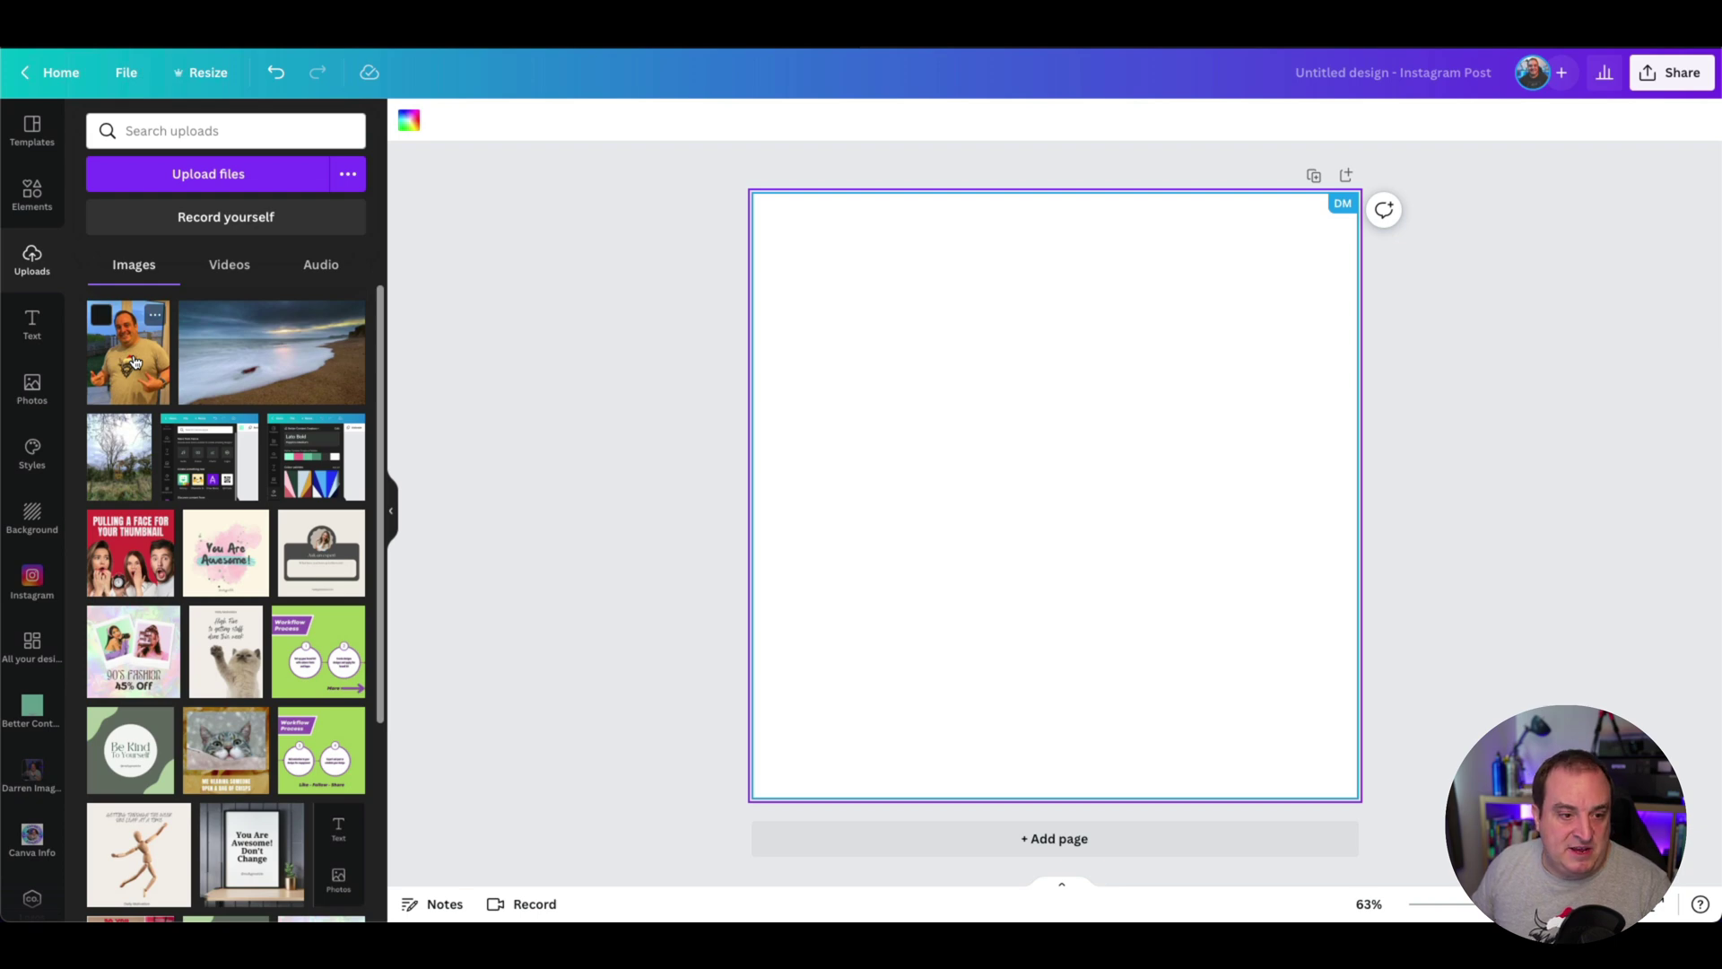
Swap the portrait photo on the Instagram post for the beach photo from Uploads
click(134, 362)
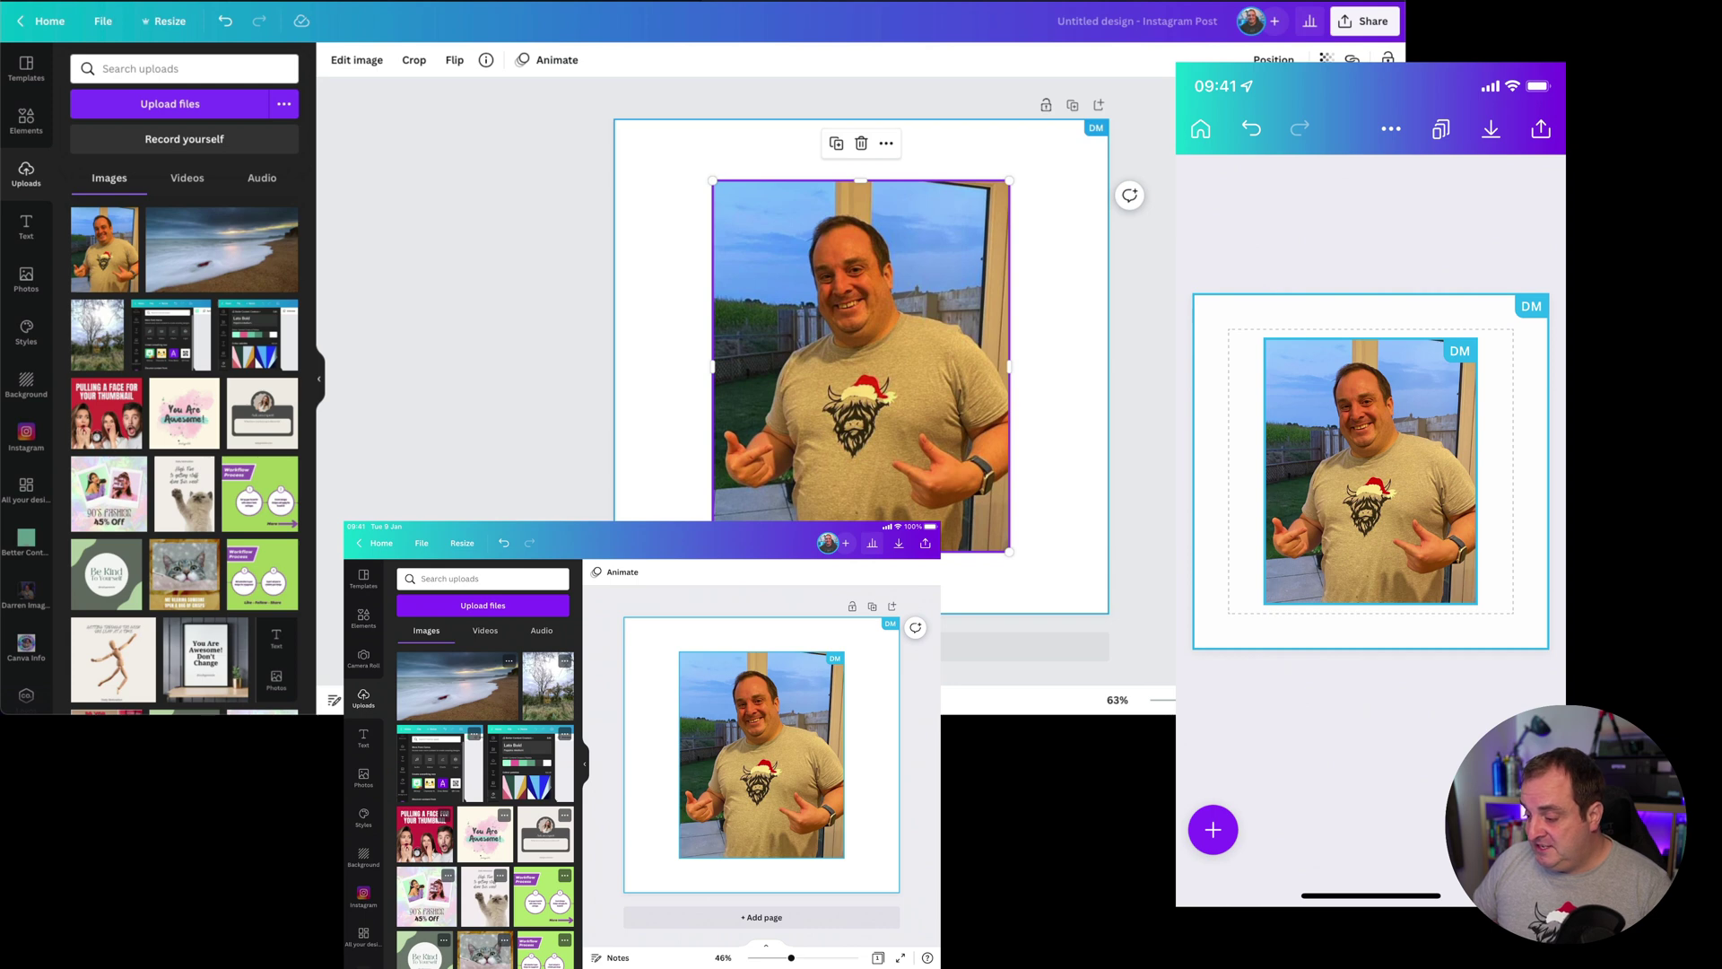
key(Delete)
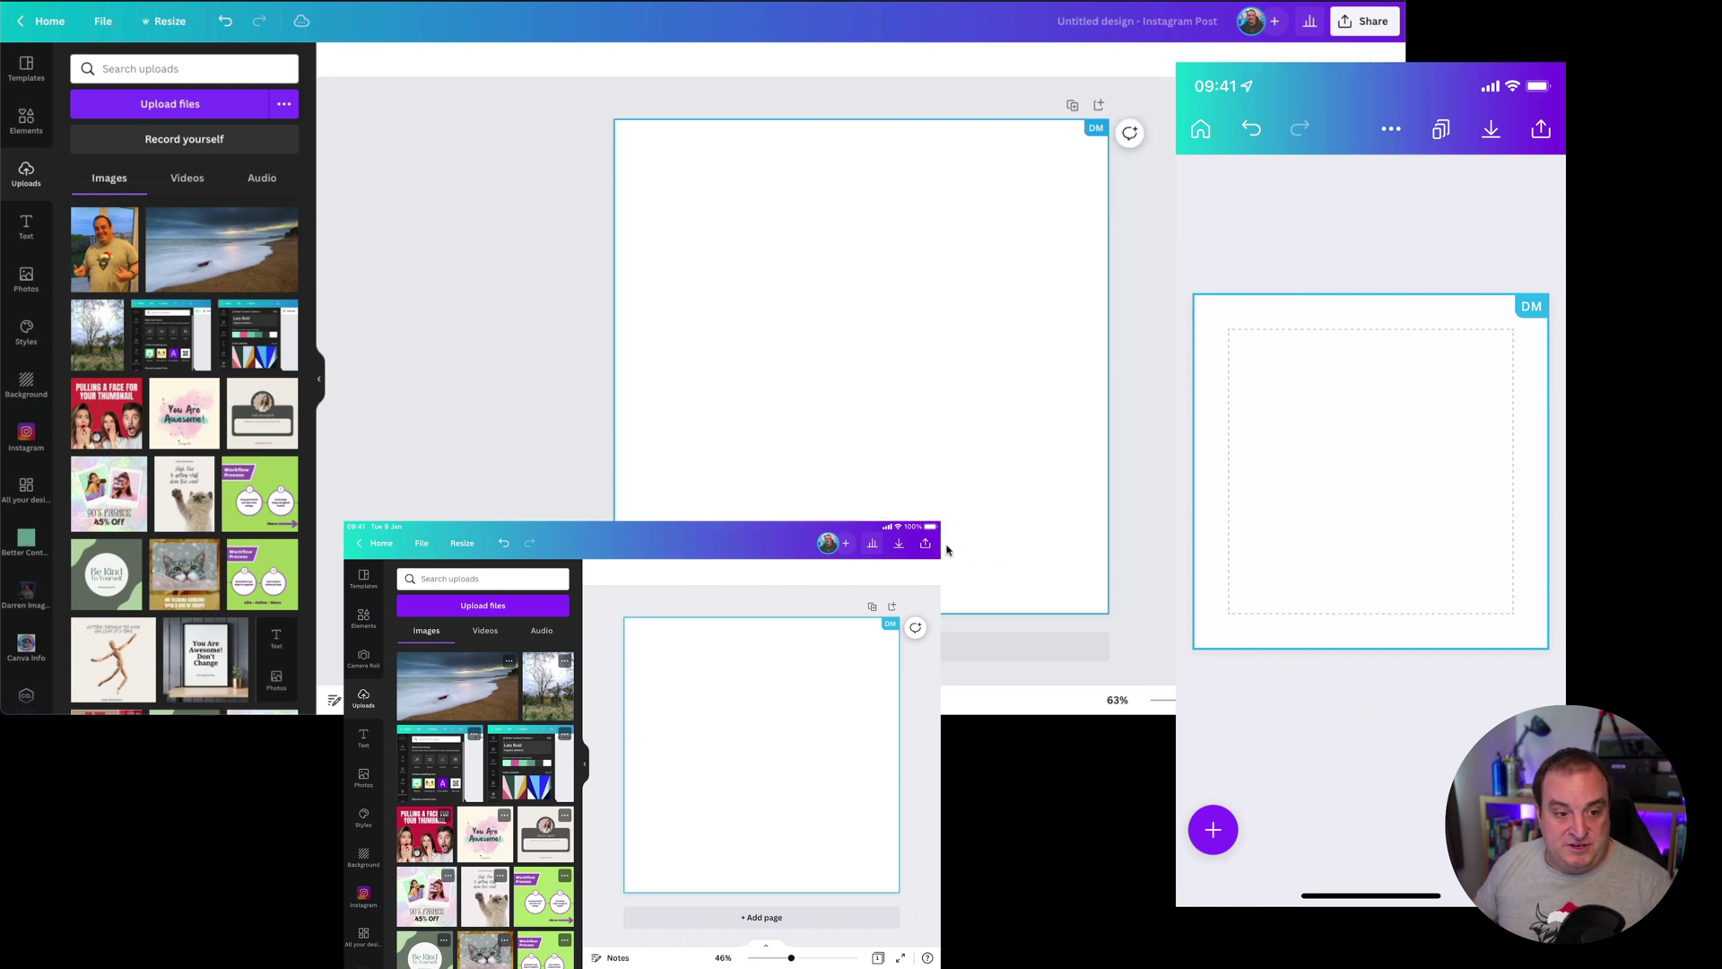
click(221, 249)
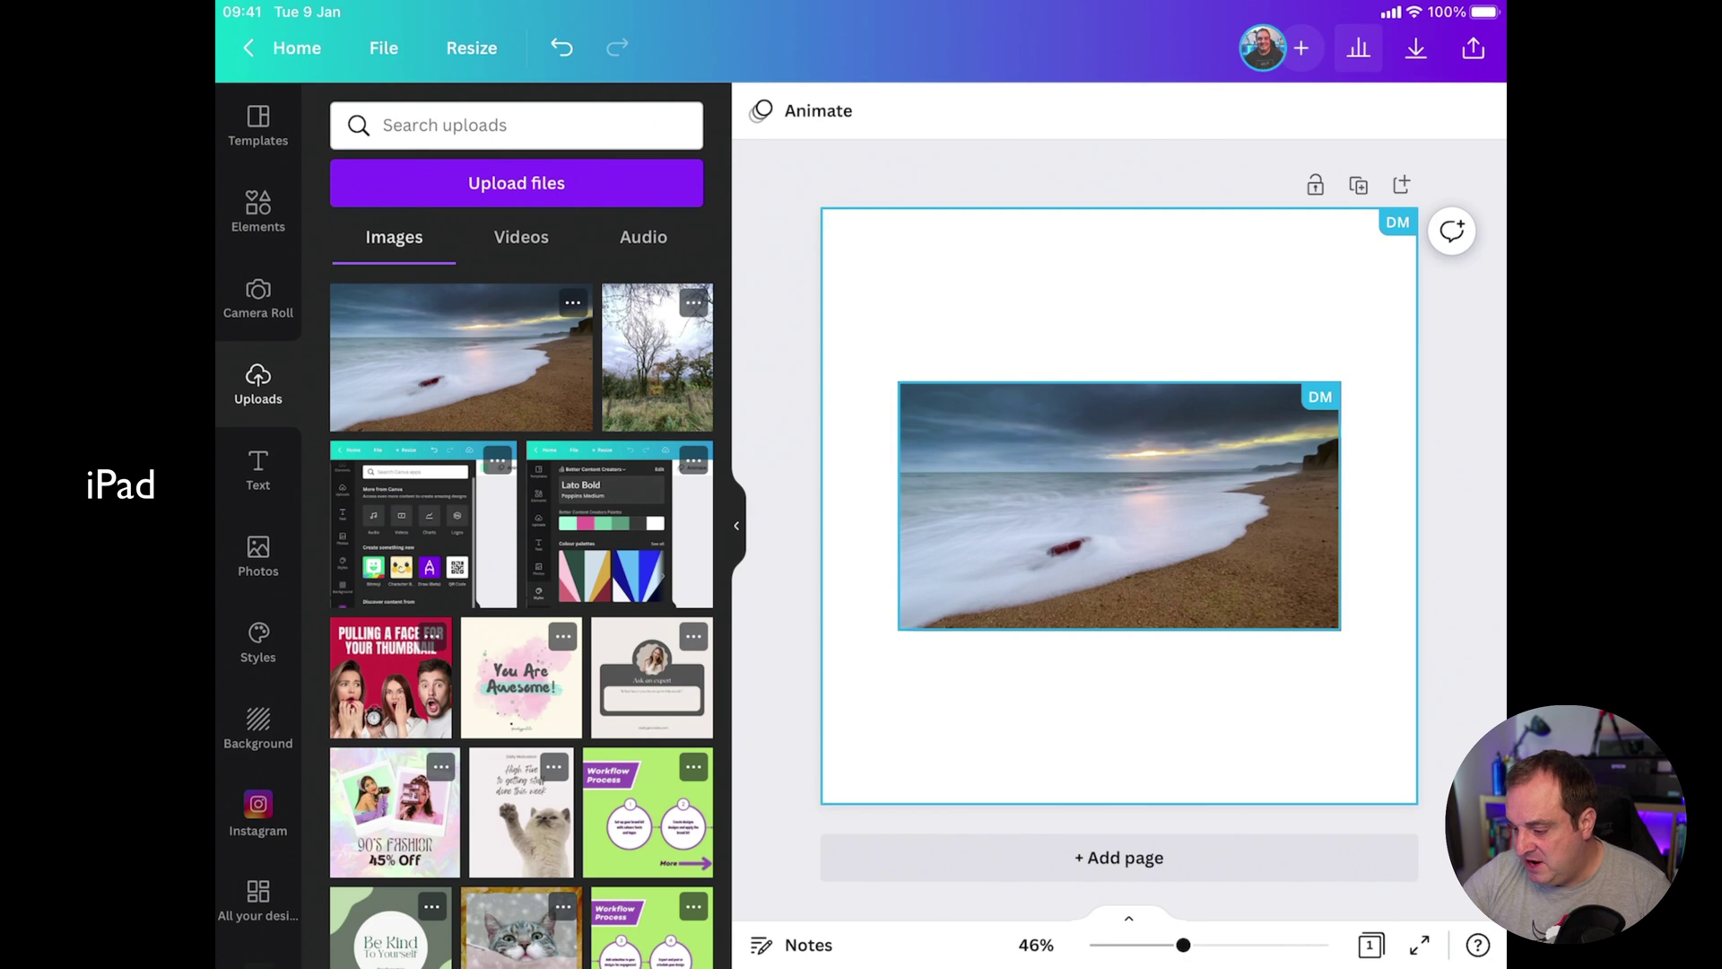
Open the iPad's Camera Roll and move its shortcut out of the pinned sidebar into More
click(258, 296)
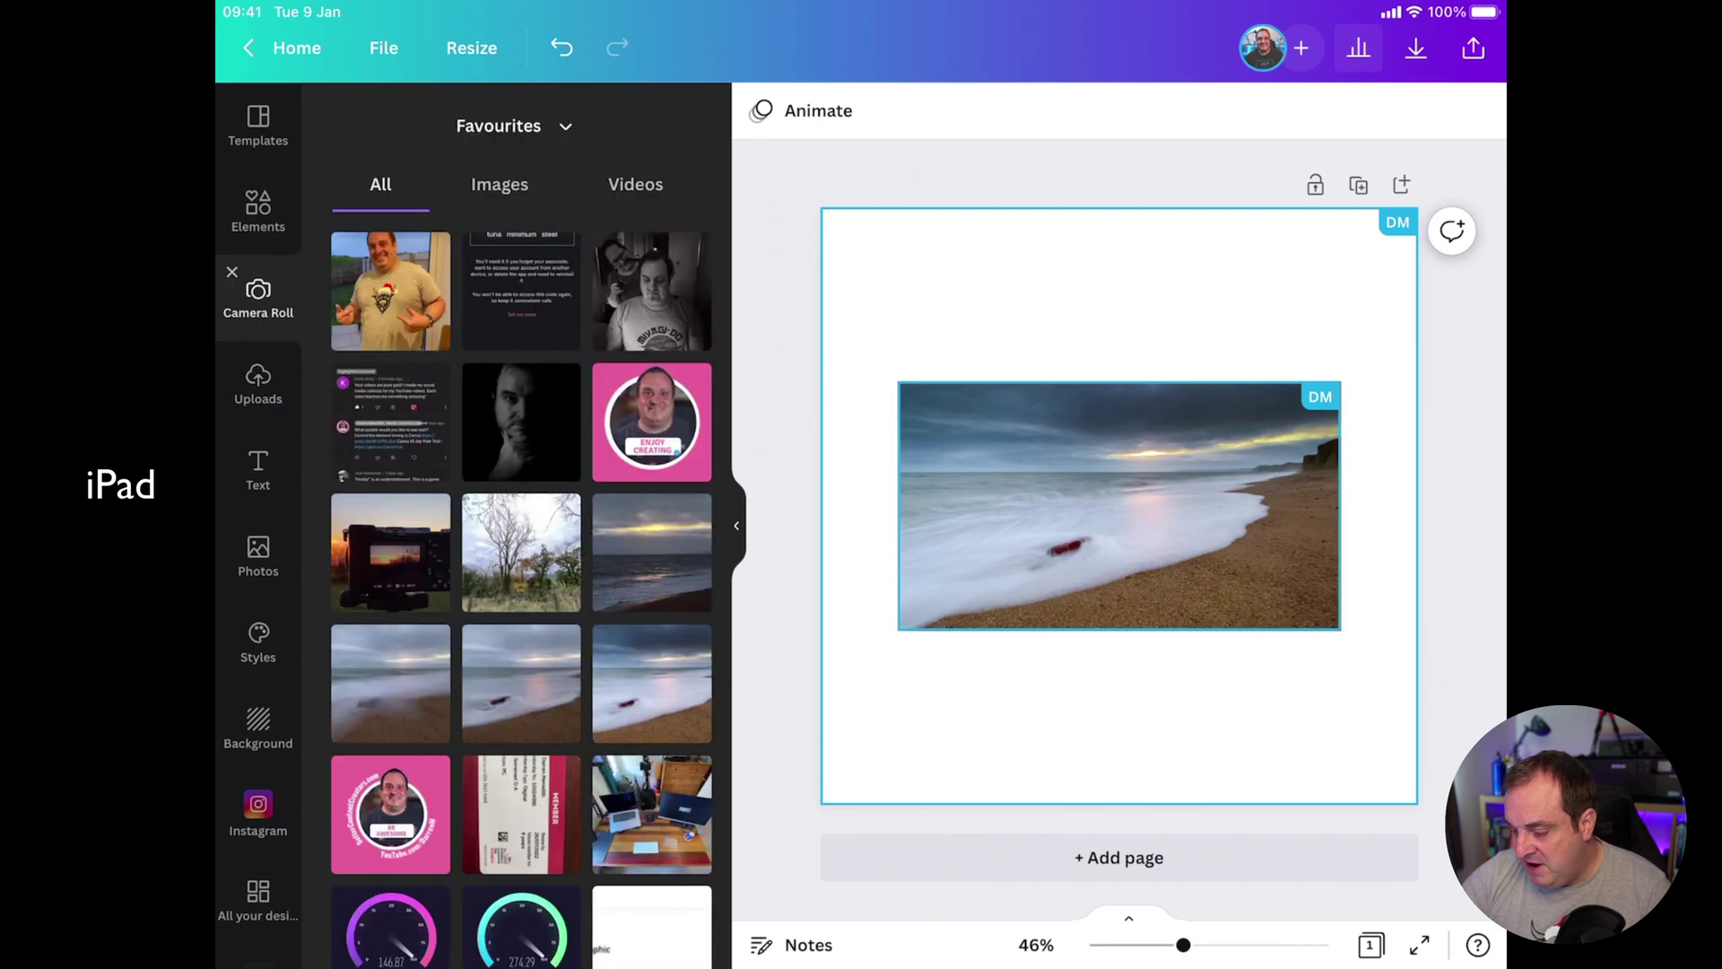
click(259, 289)
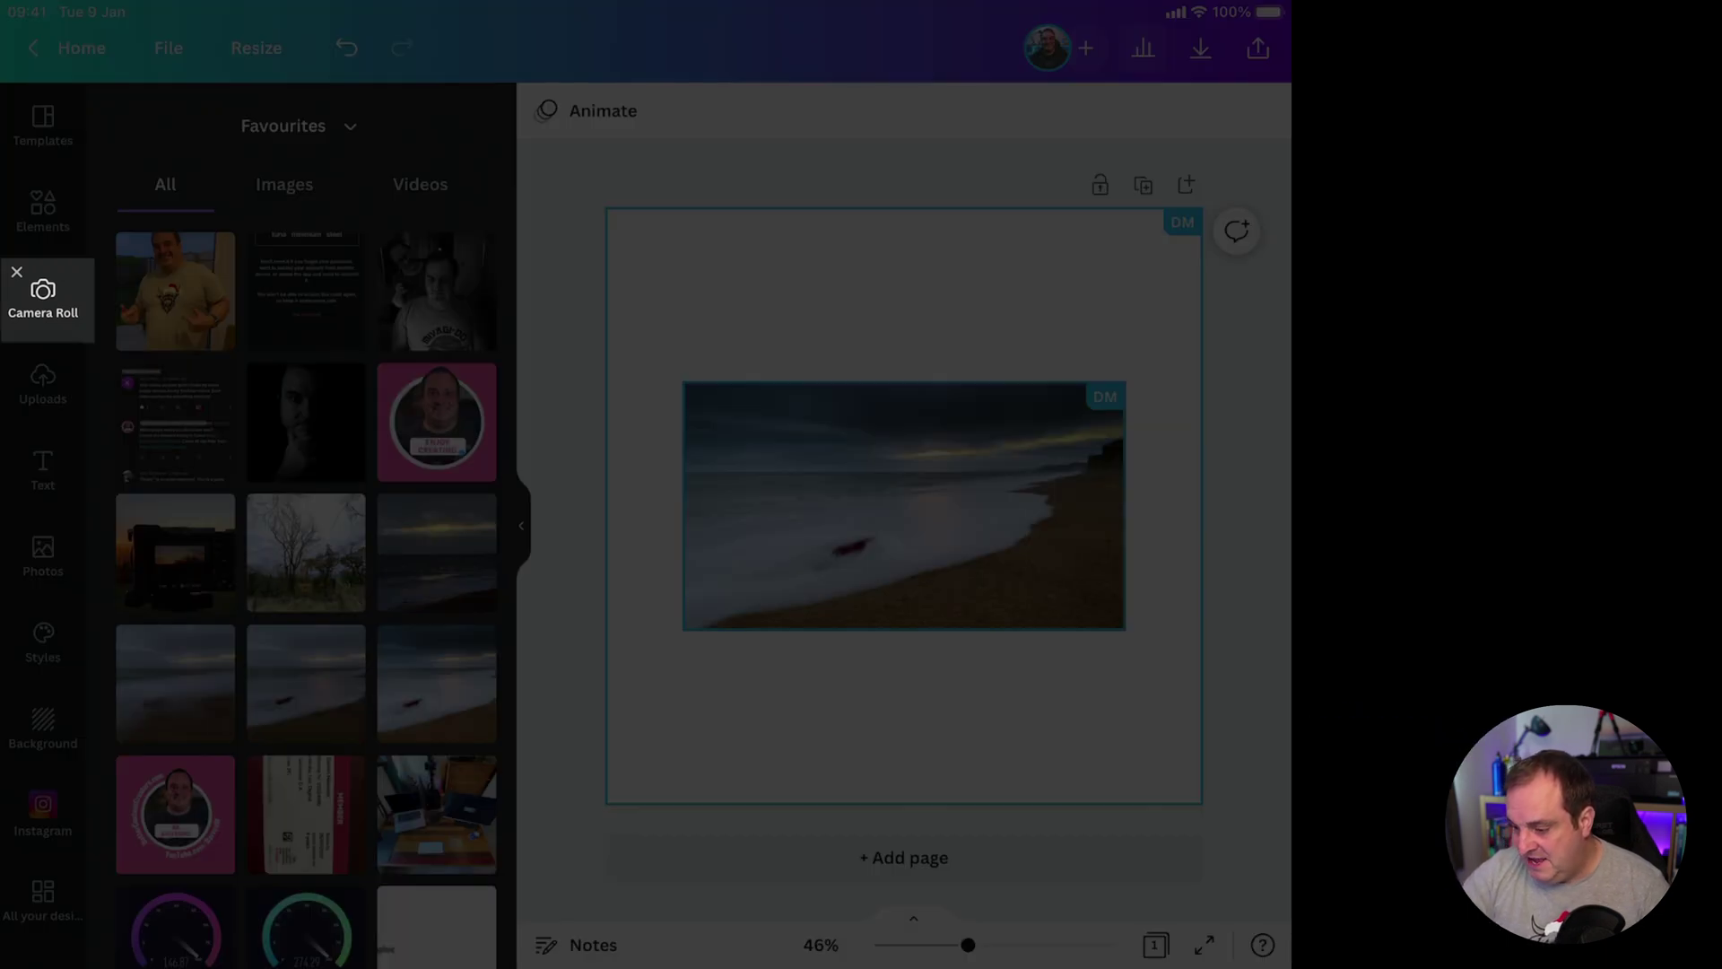
scroll(43, 520, down, 5)
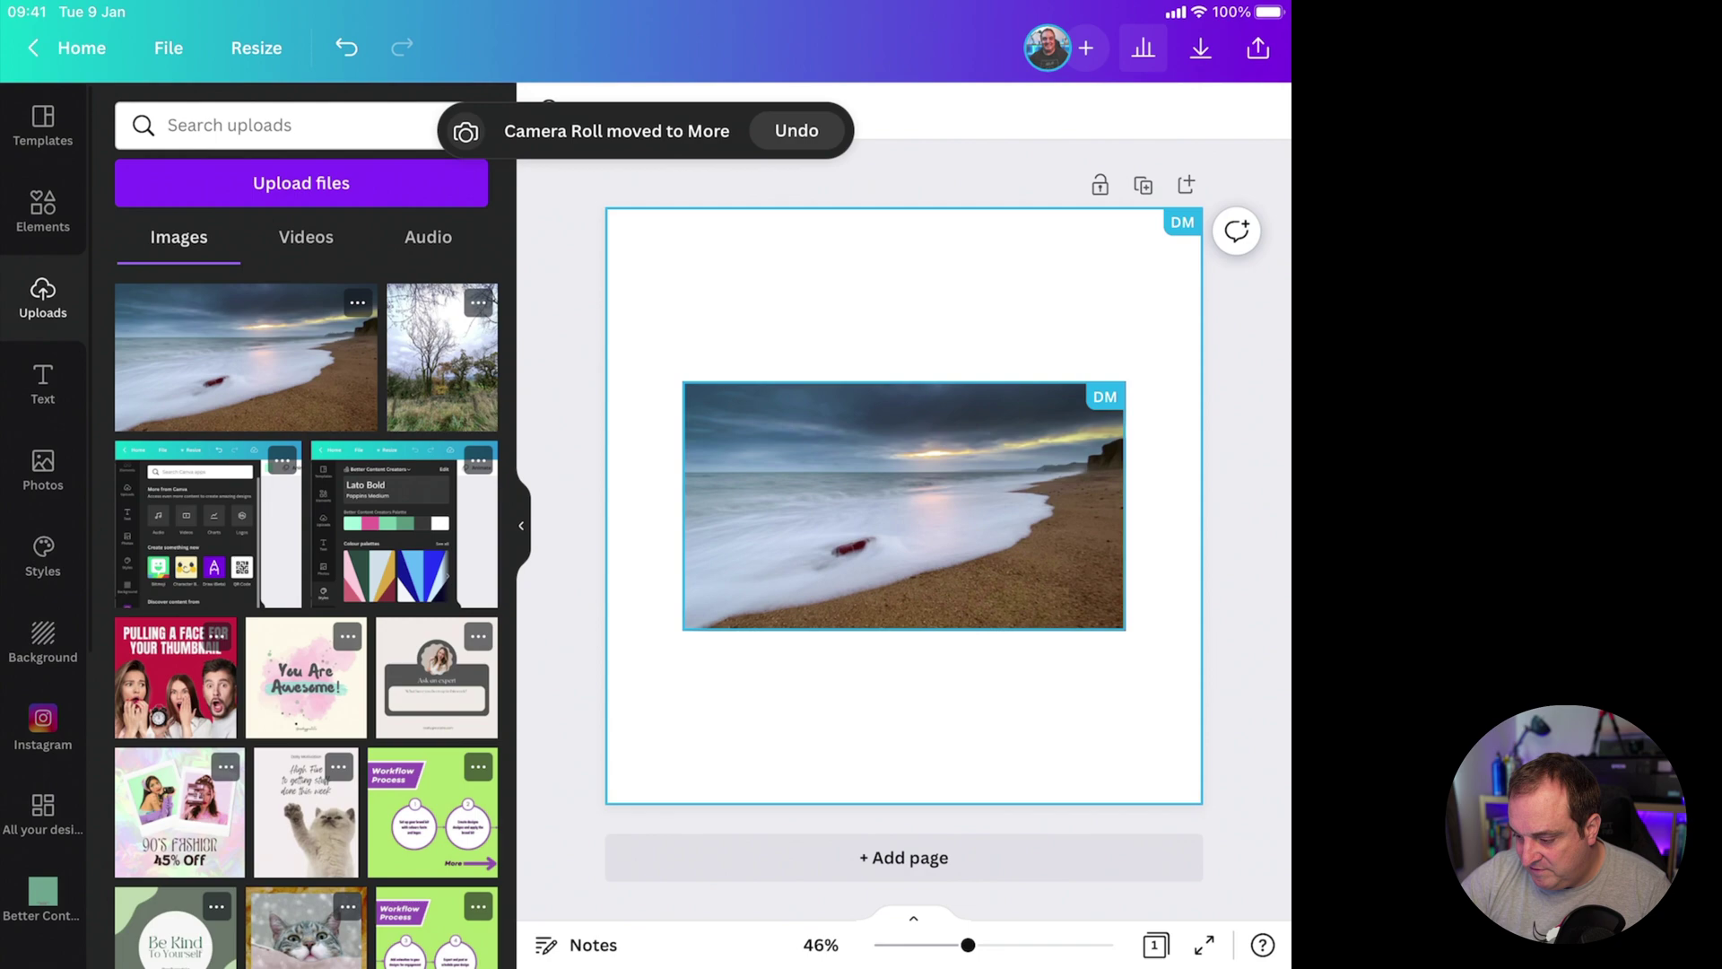
Drag the Camera Roll tile from More back to the top of the iPad sidebar
scroll(45, 524, down, 5)
click(43, 924)
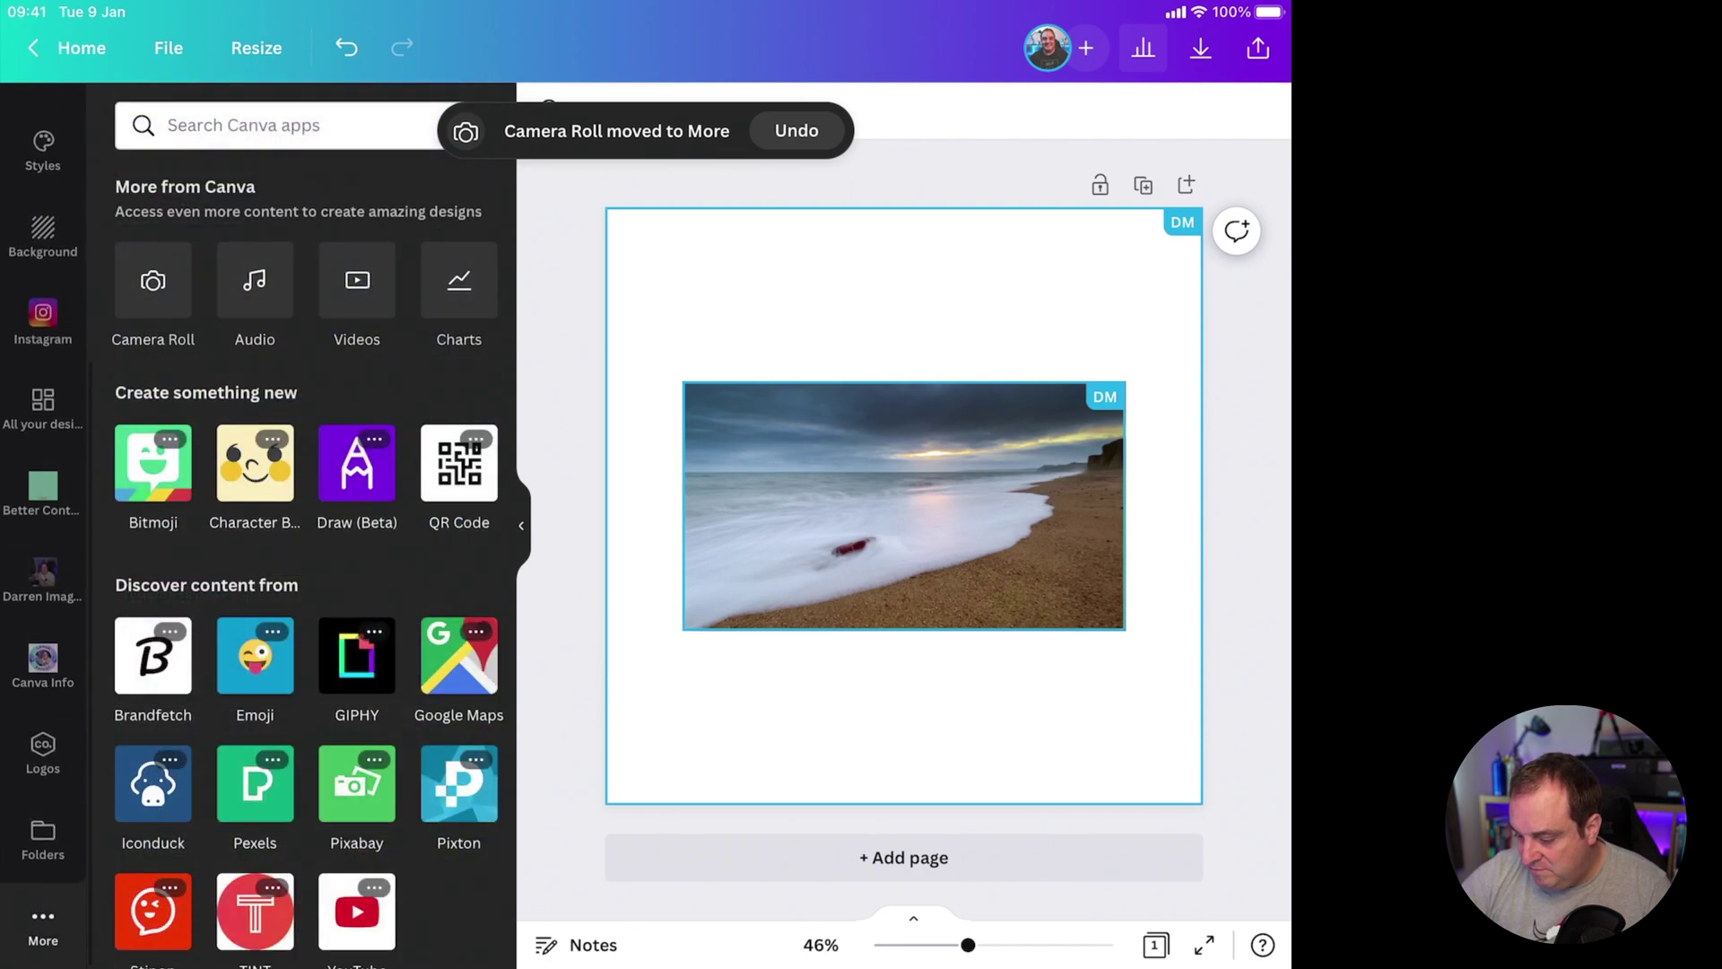
drag(152, 280, 44, 125)
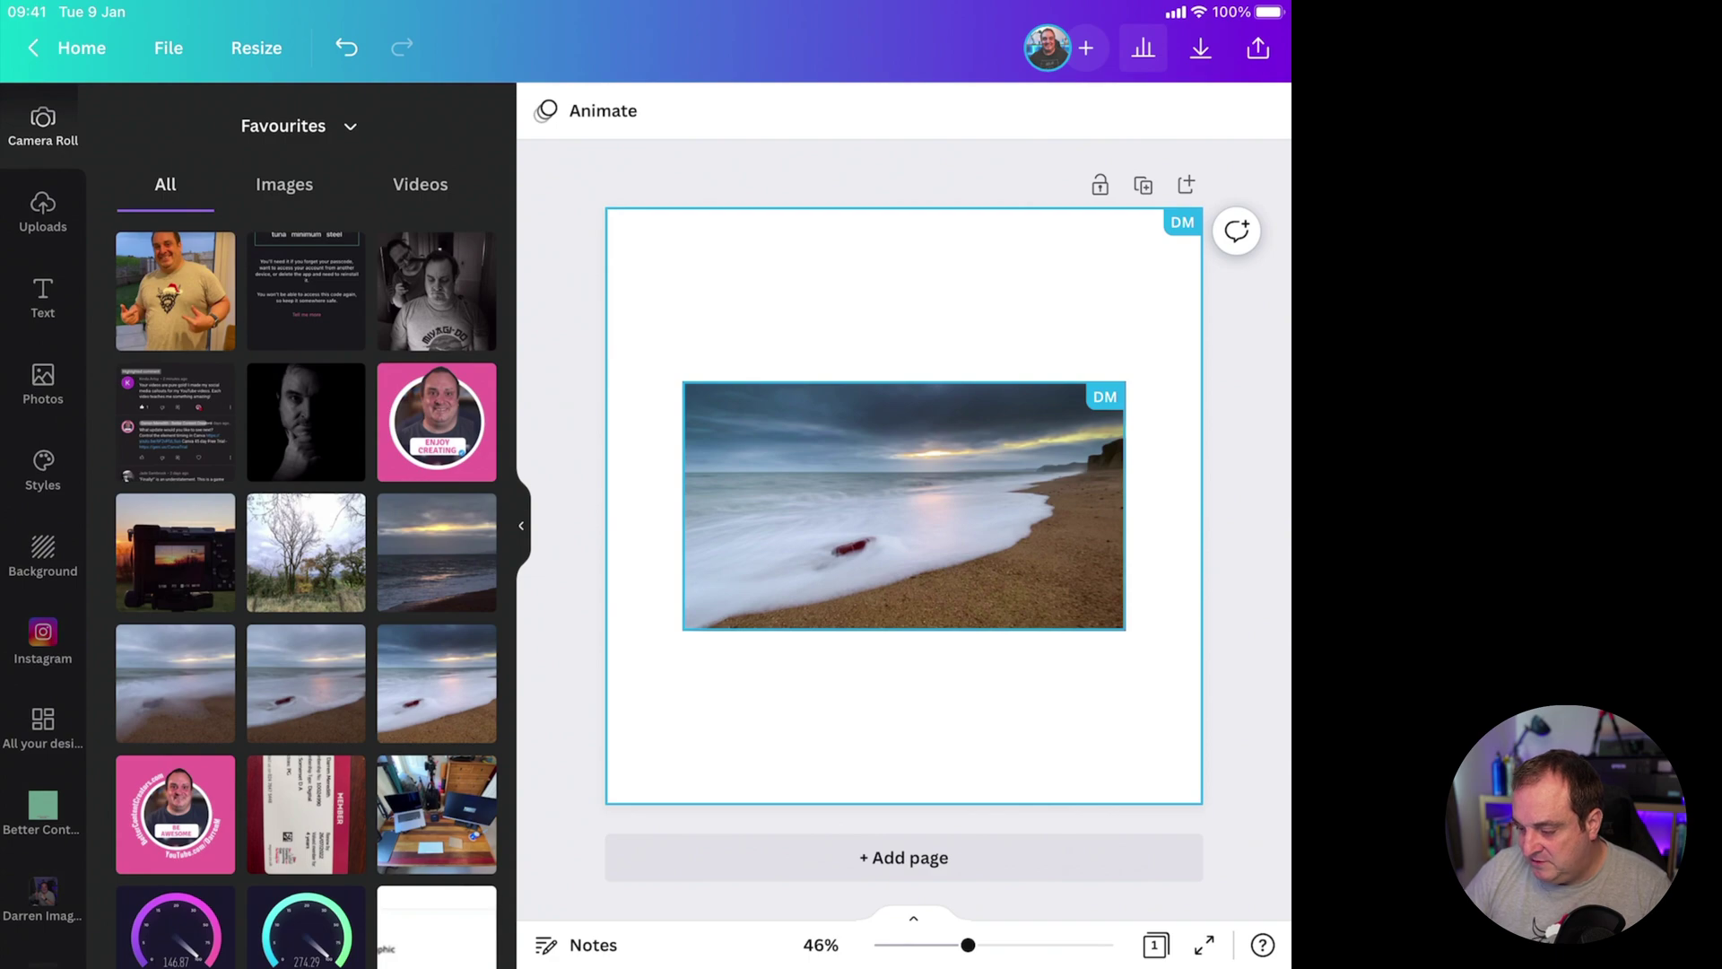
Switch the Camera Roll album dropdown to Selfies
scroll(306, 583, down, 5)
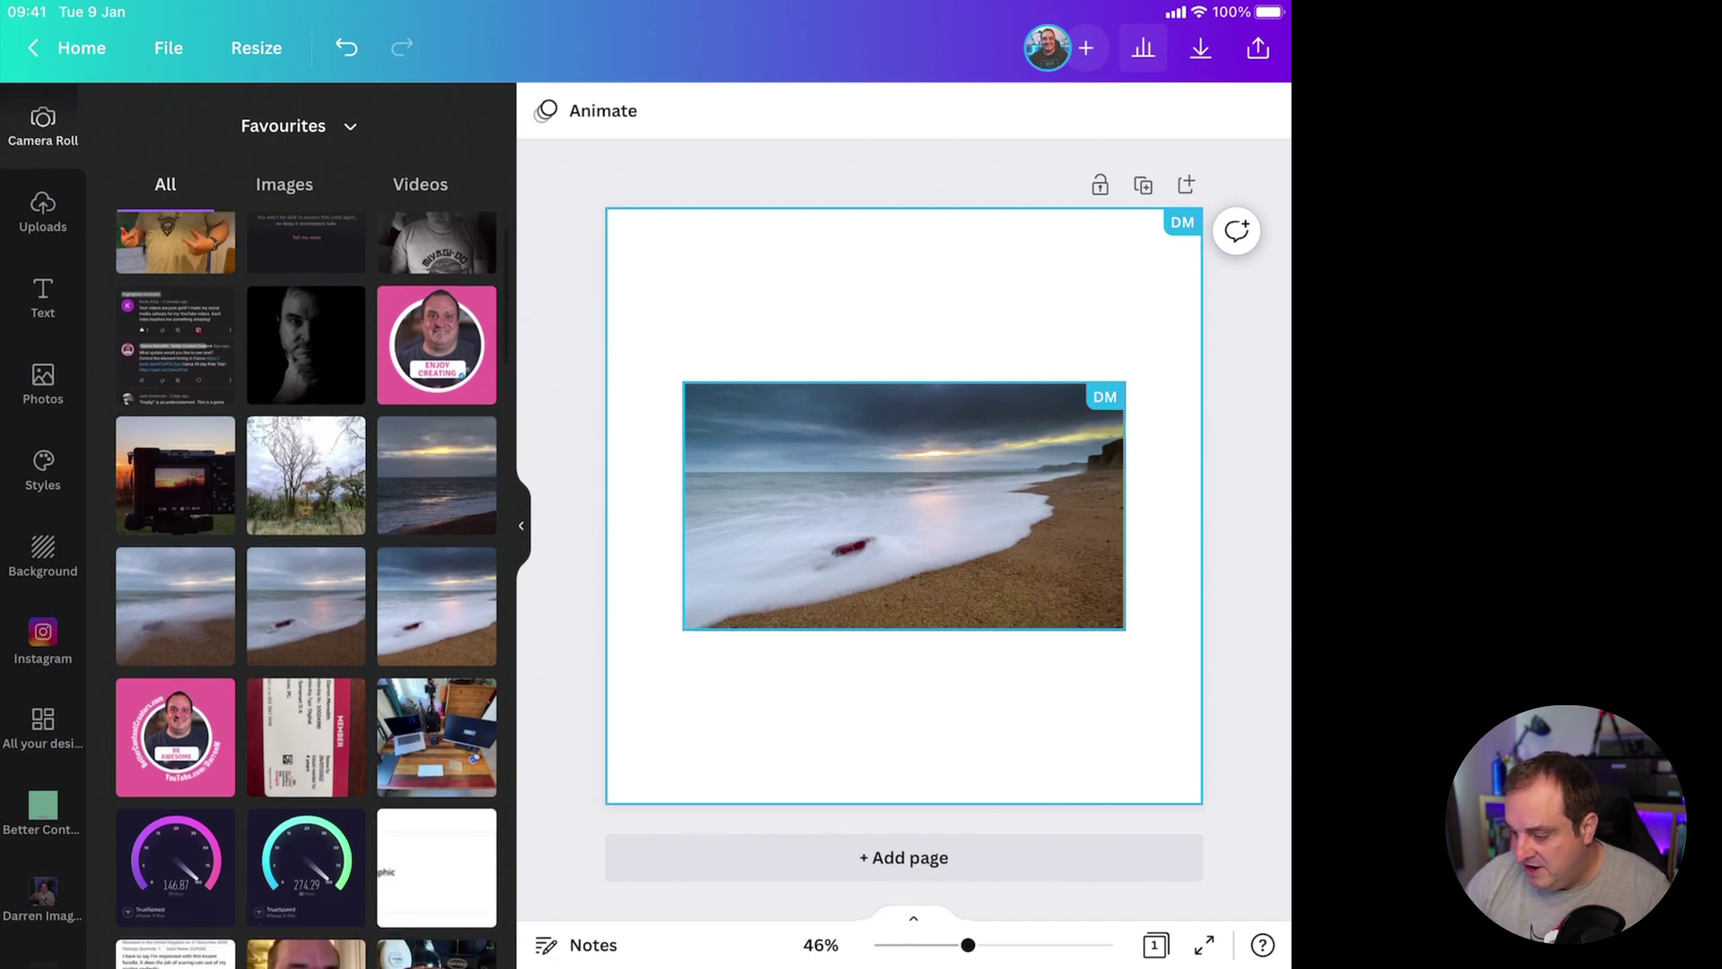
scroll(306, 583, down, 5)
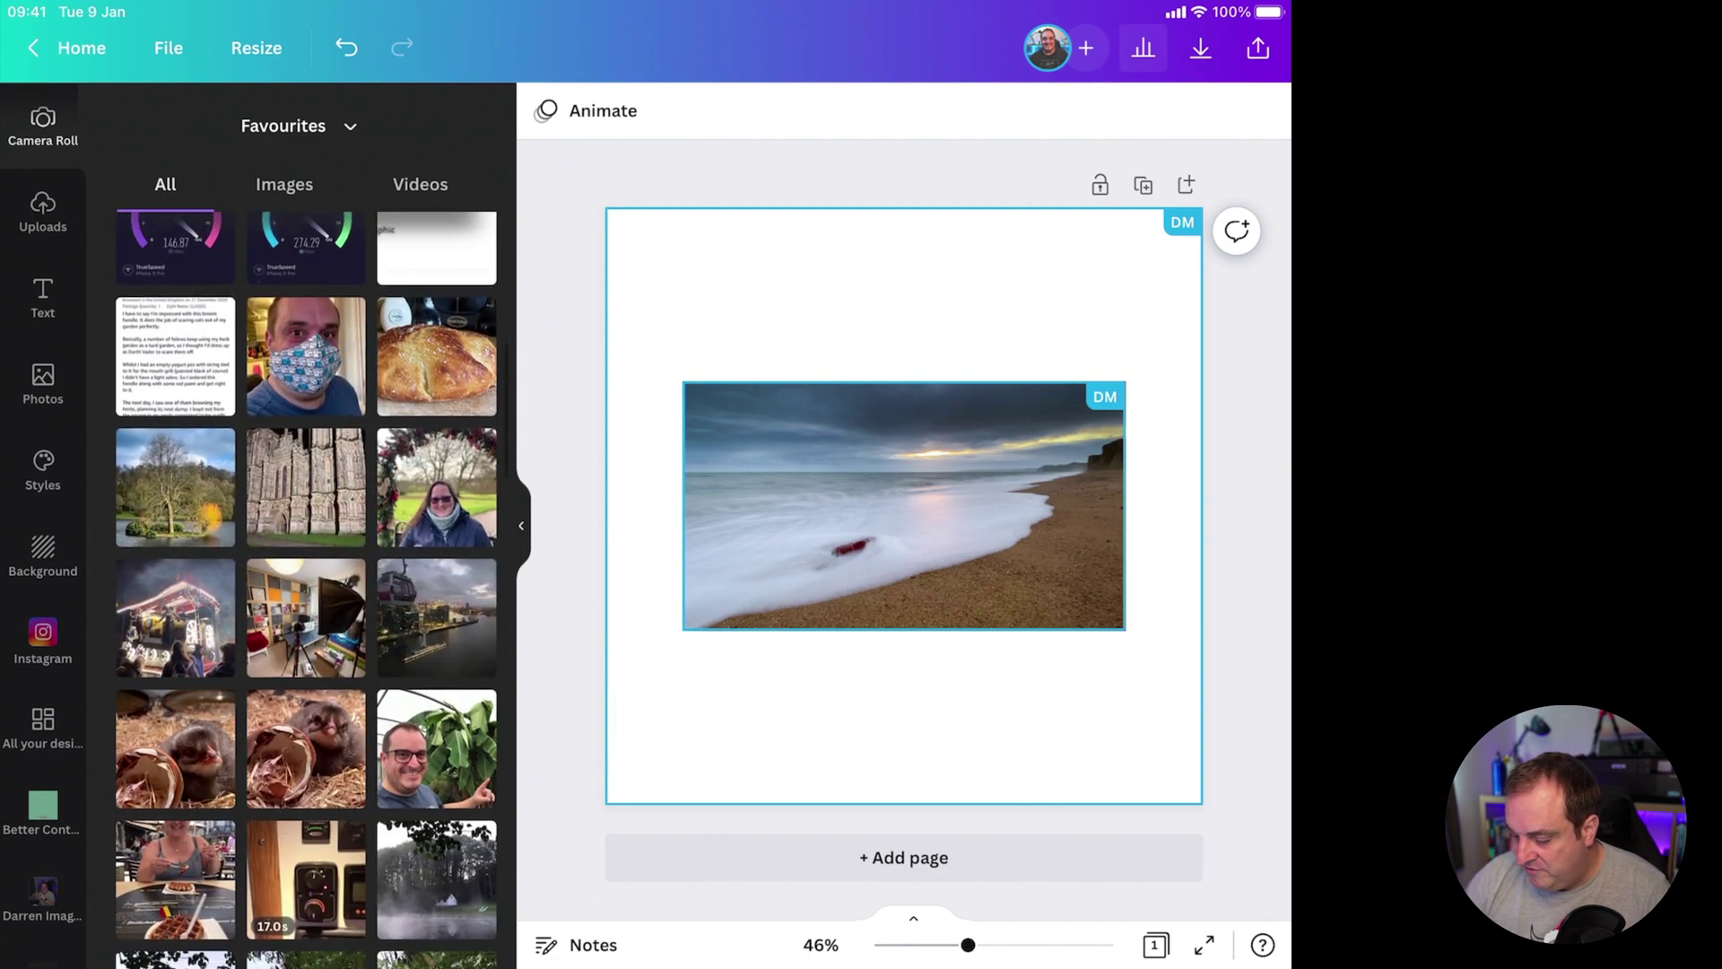
scroll(306, 583, up, 9)
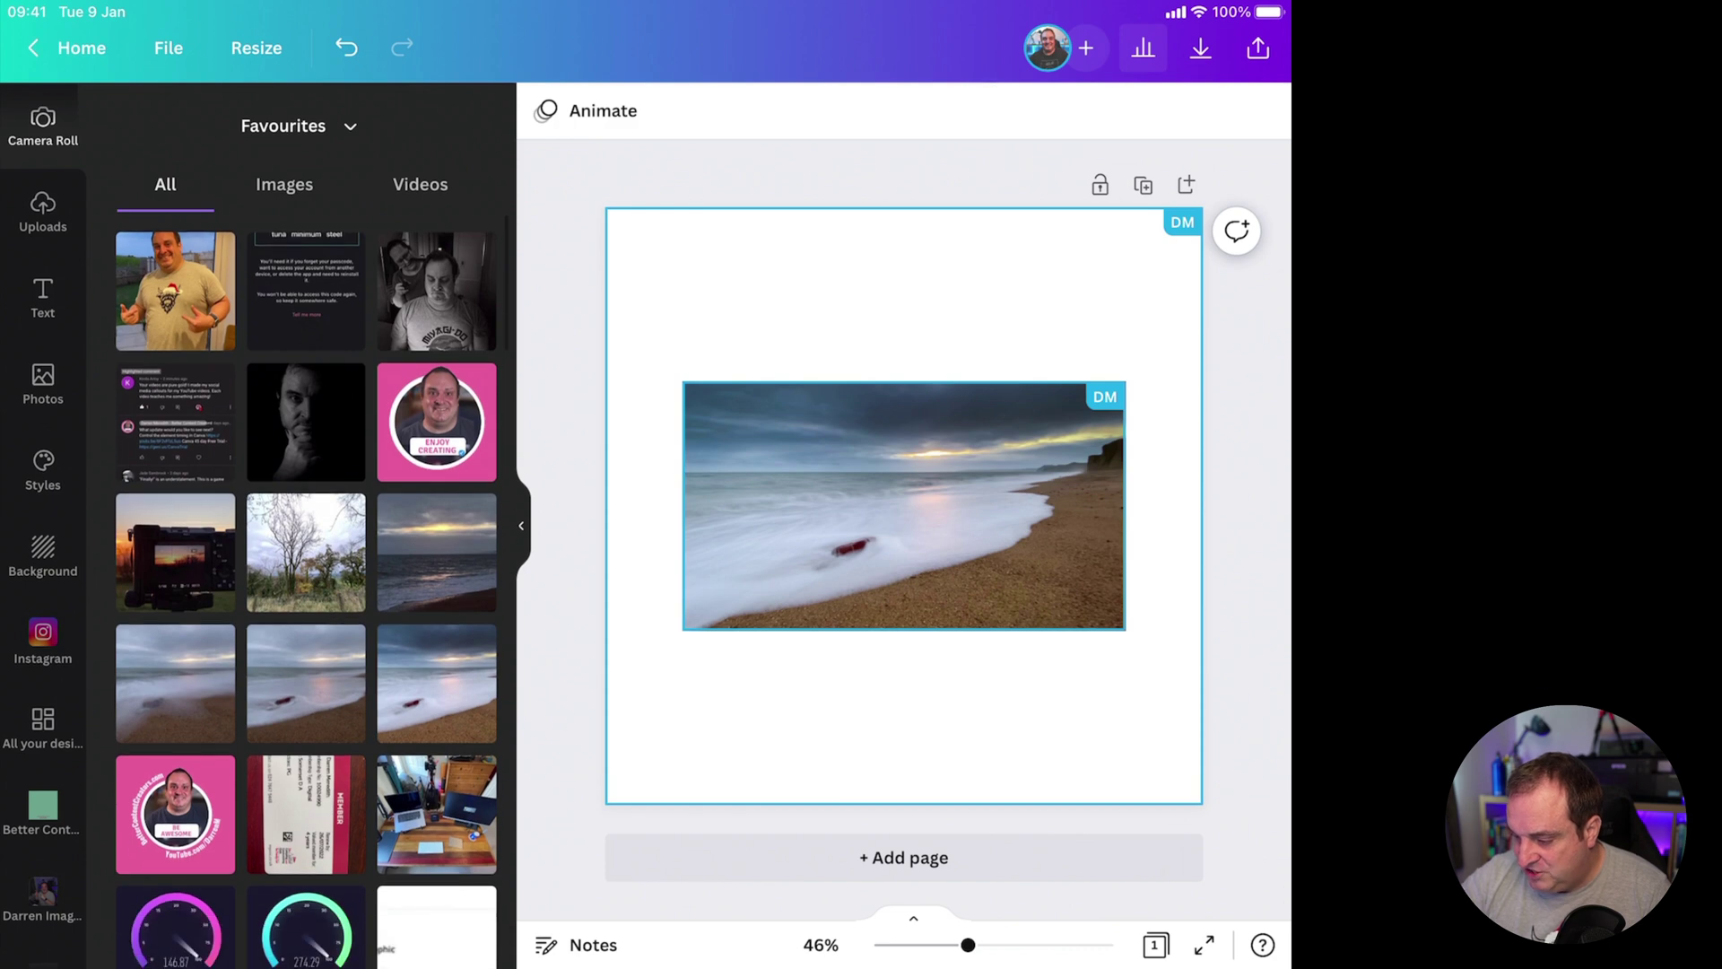
click(296, 126)
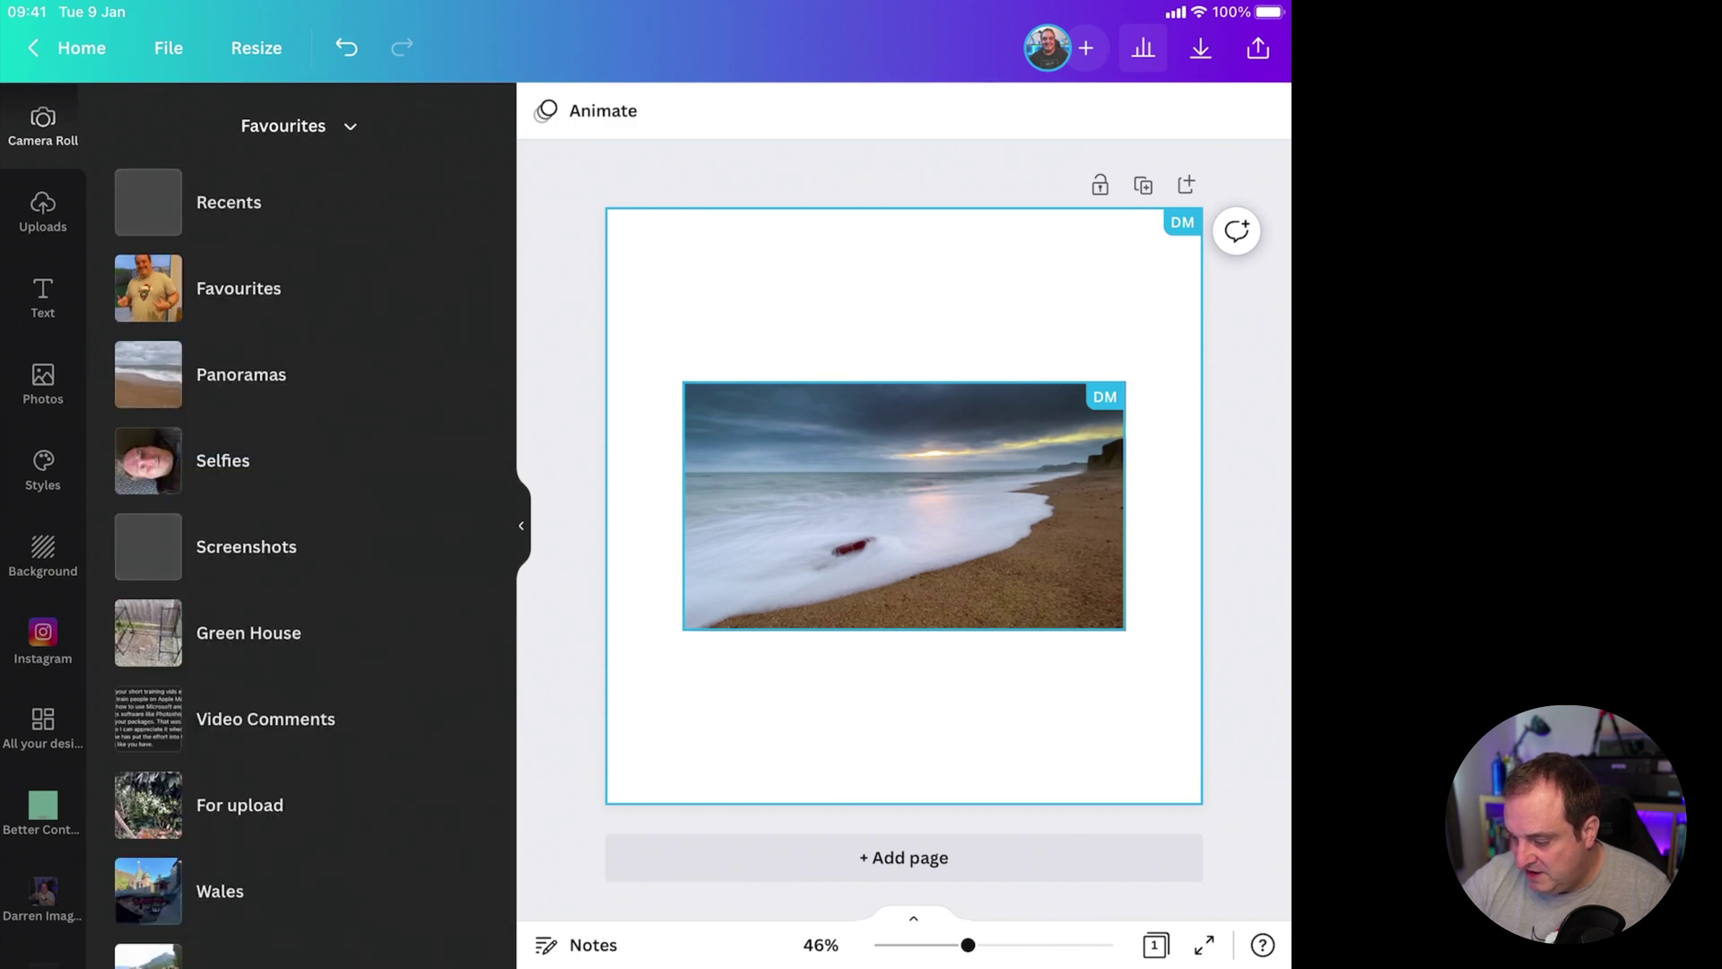
click(222, 460)
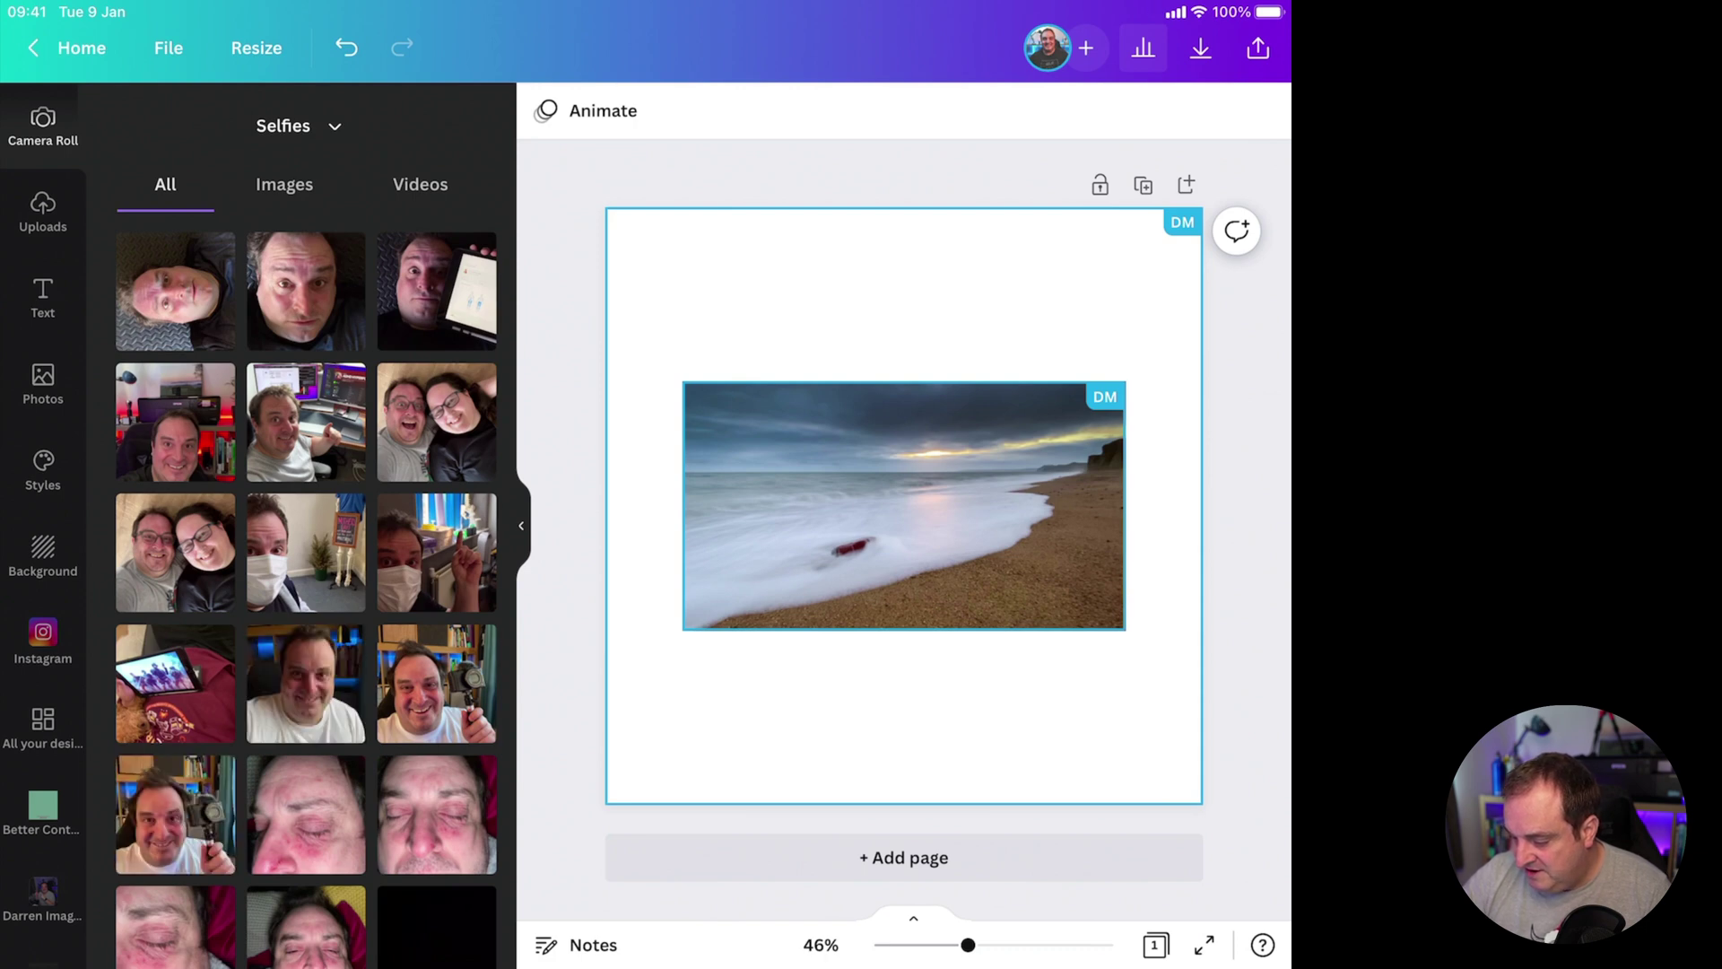
Add the third selfie, the one holding a tablet, onto the post page
click(436, 291)
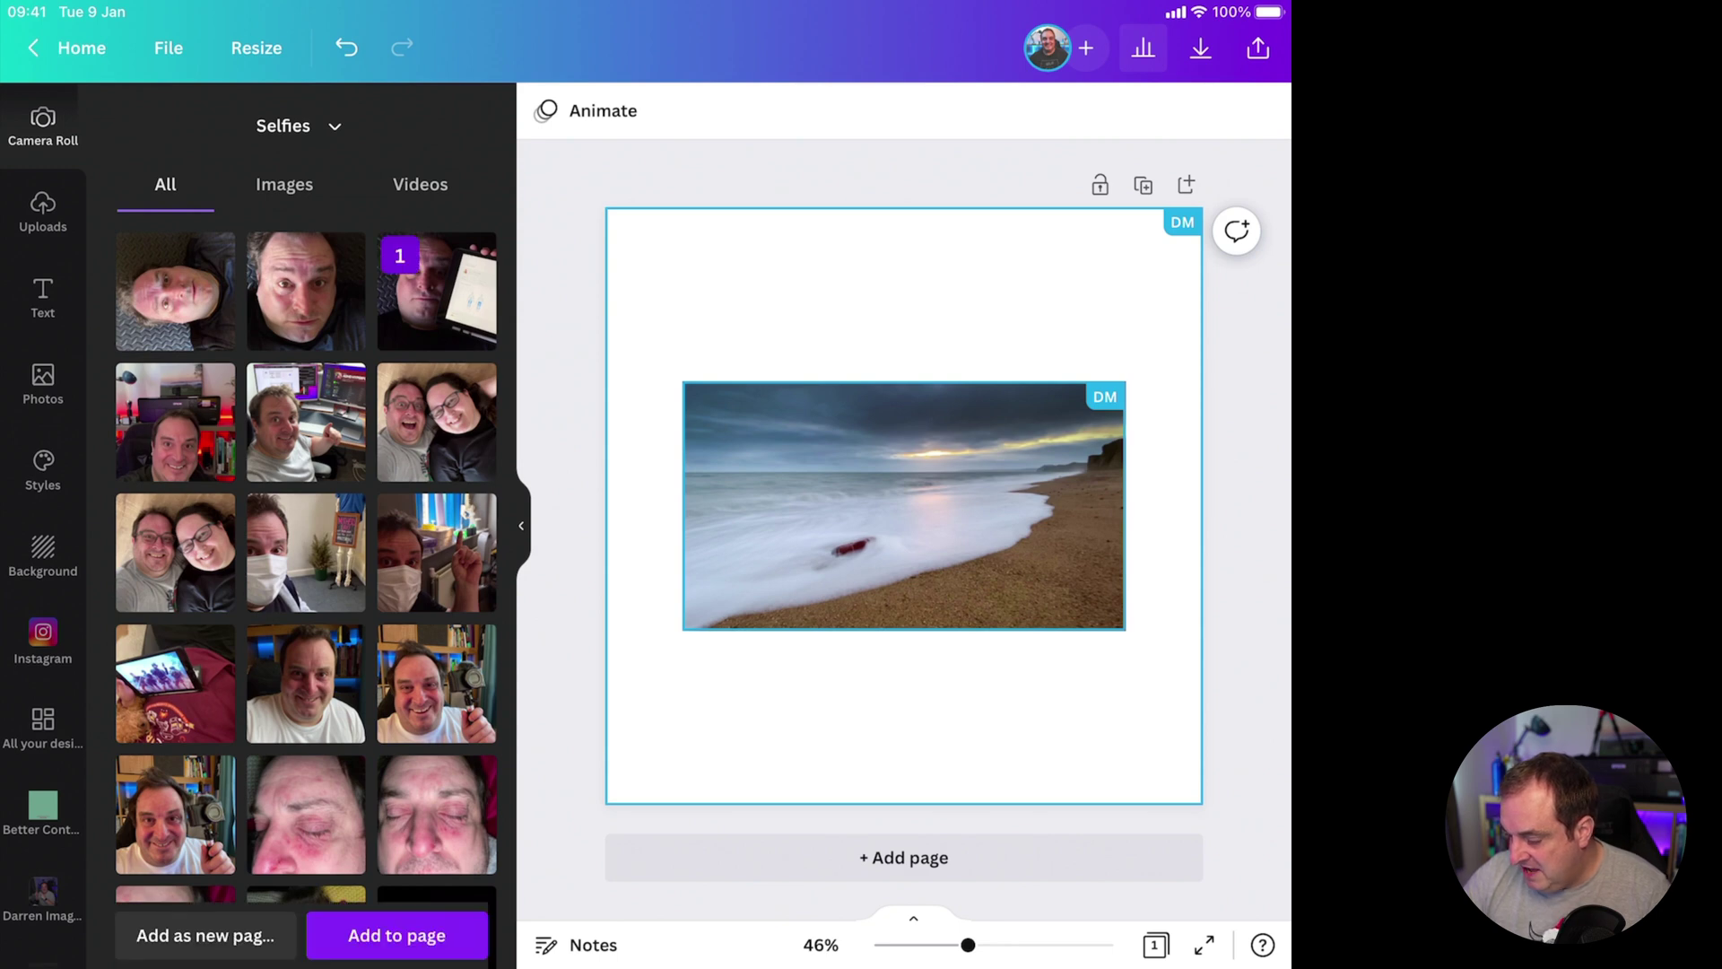
click(436, 291)
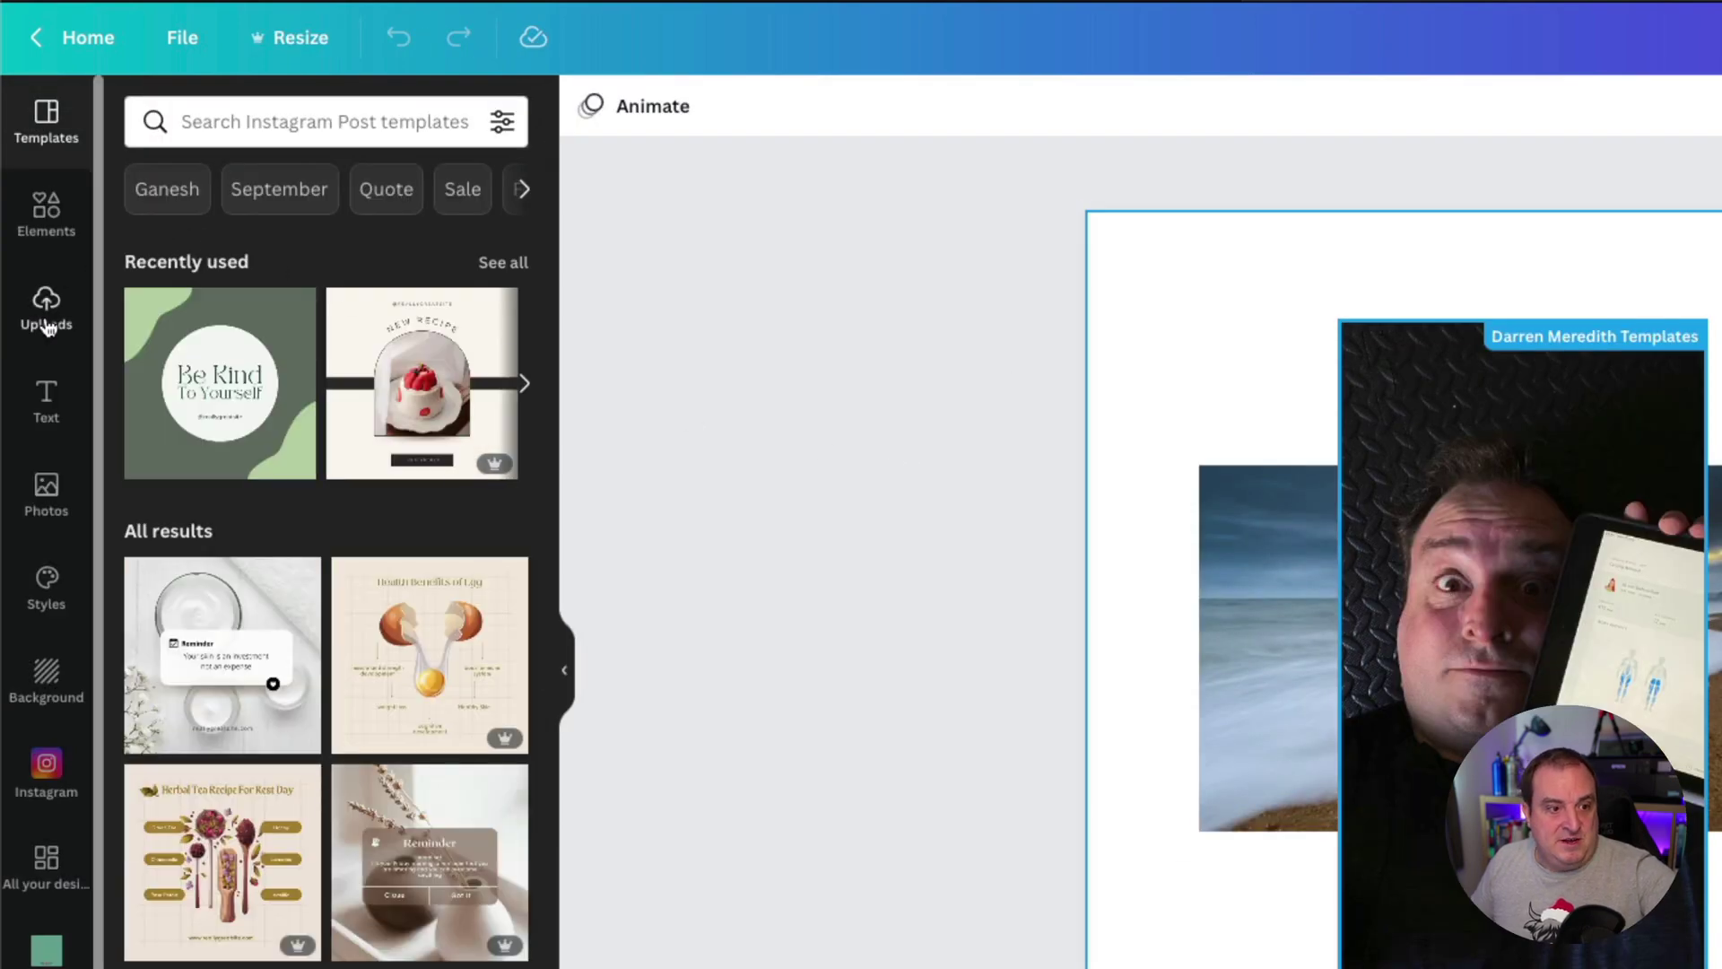
Show the Uploads library in the desktop editor
click(46, 310)
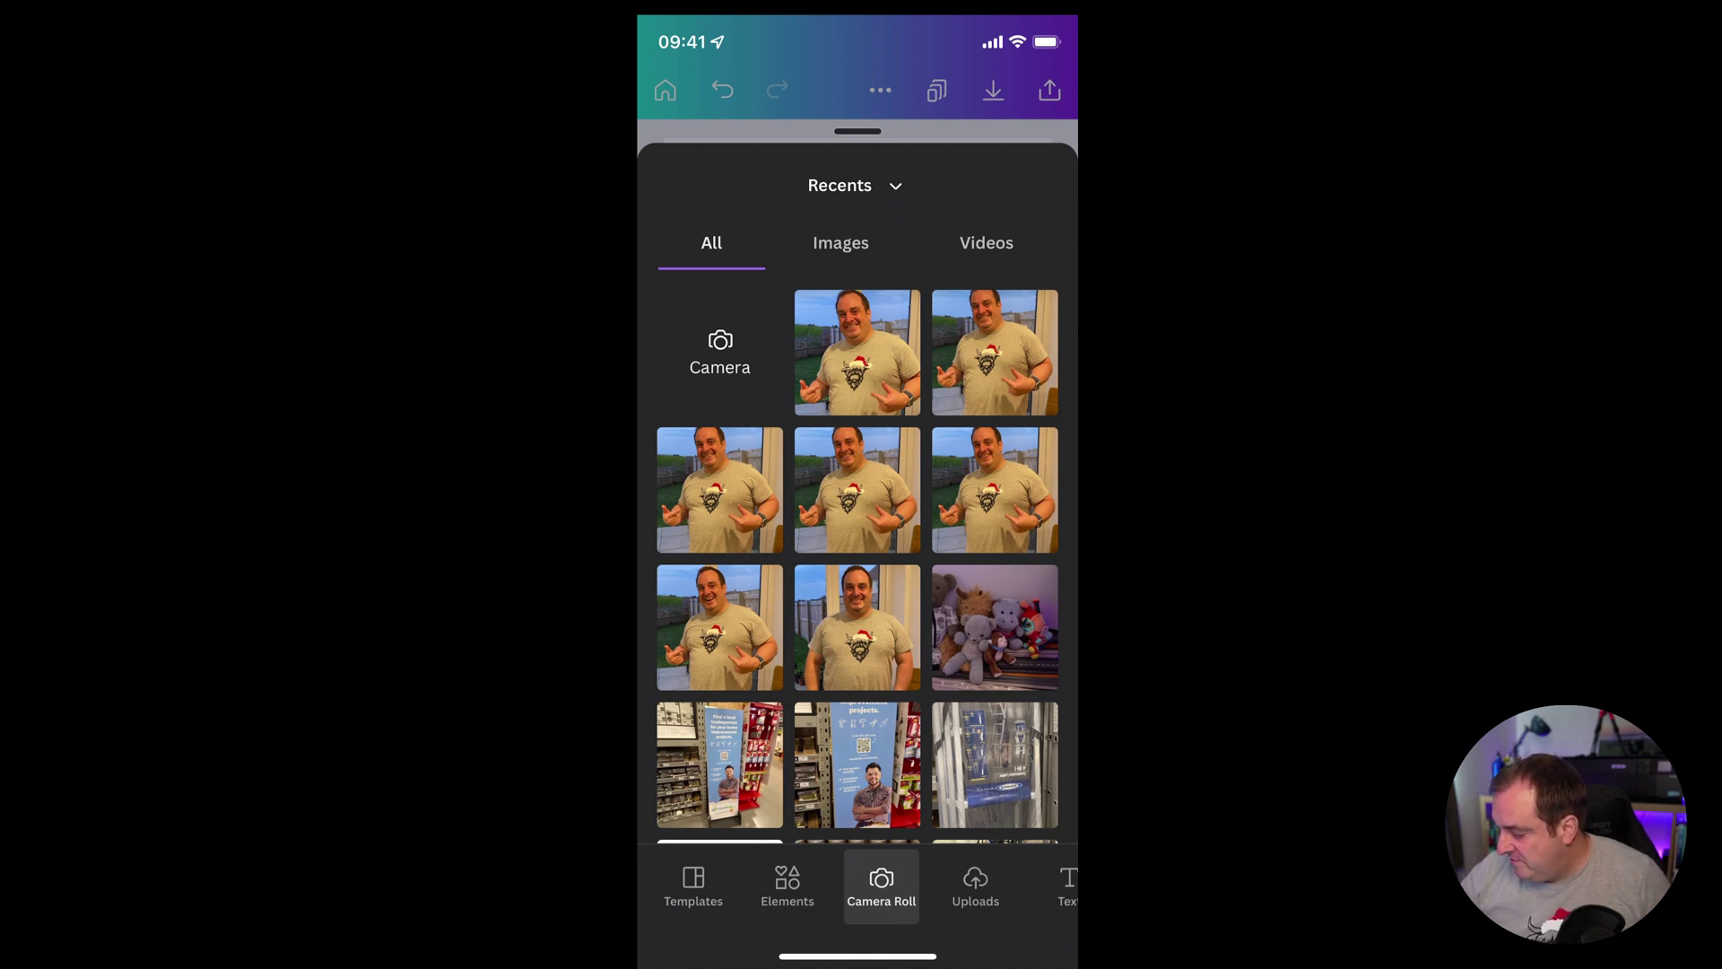
Pick the teddy-bear photo from the phone's Recents to add as a new page
click(995, 627)
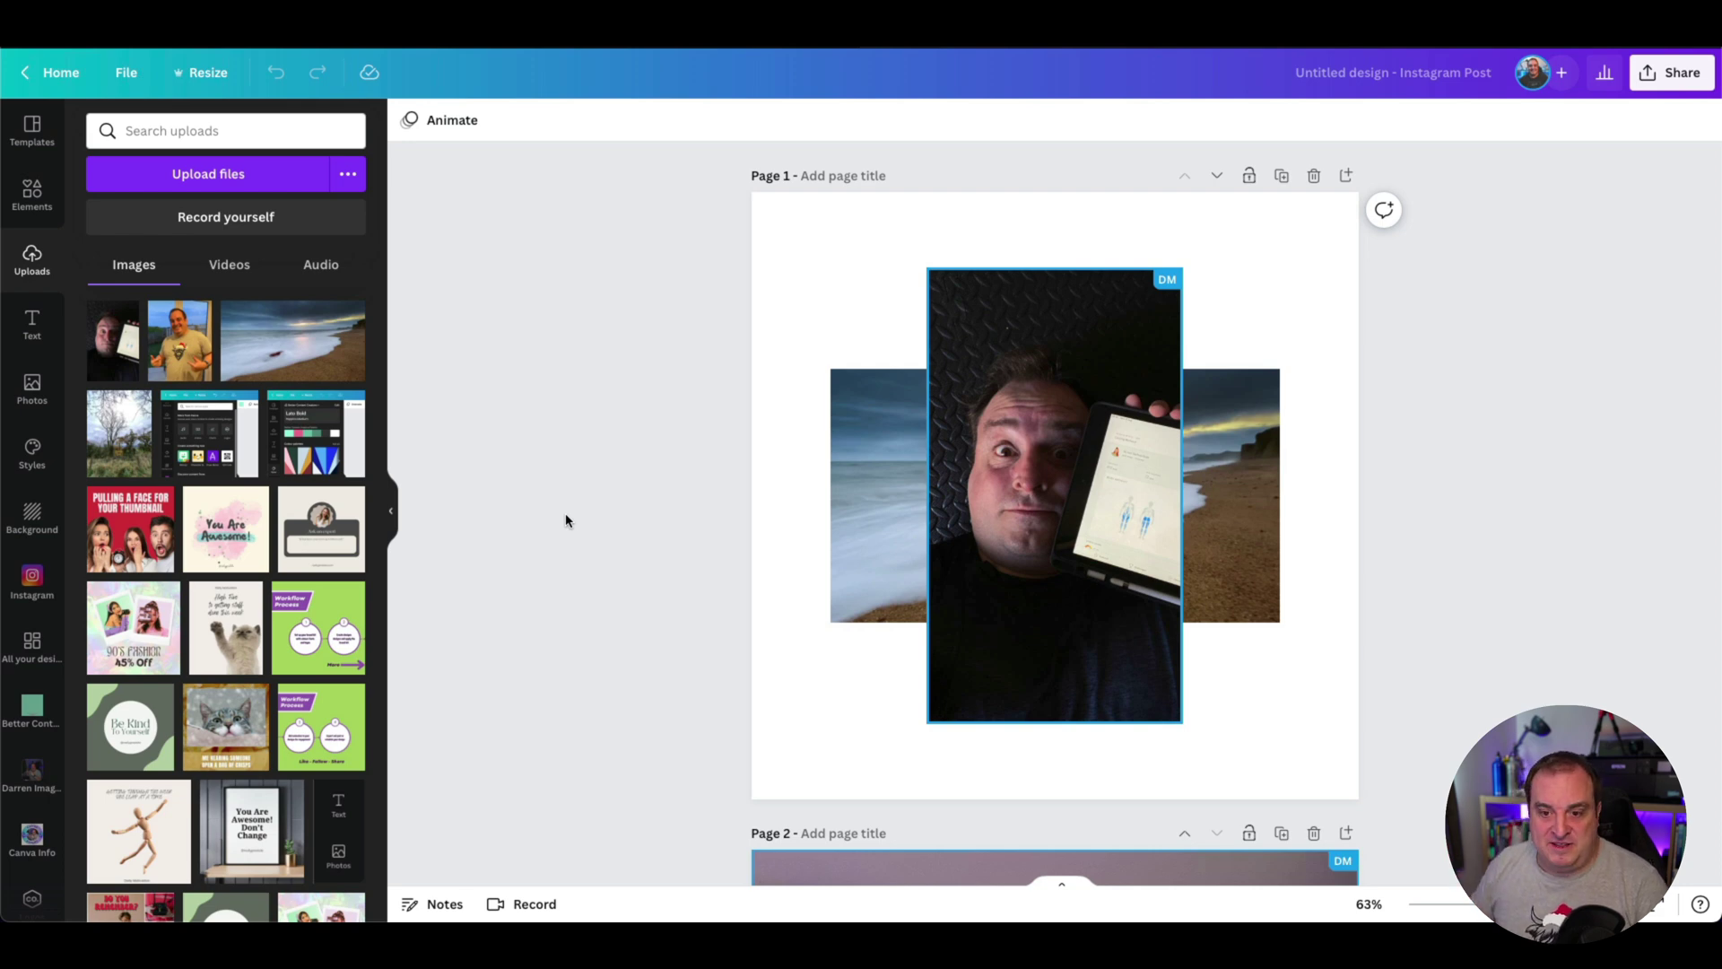
Crop-reposition the page 2 teddy-bear background so the left-hand bears show
scroll(642, 669, down, 7)
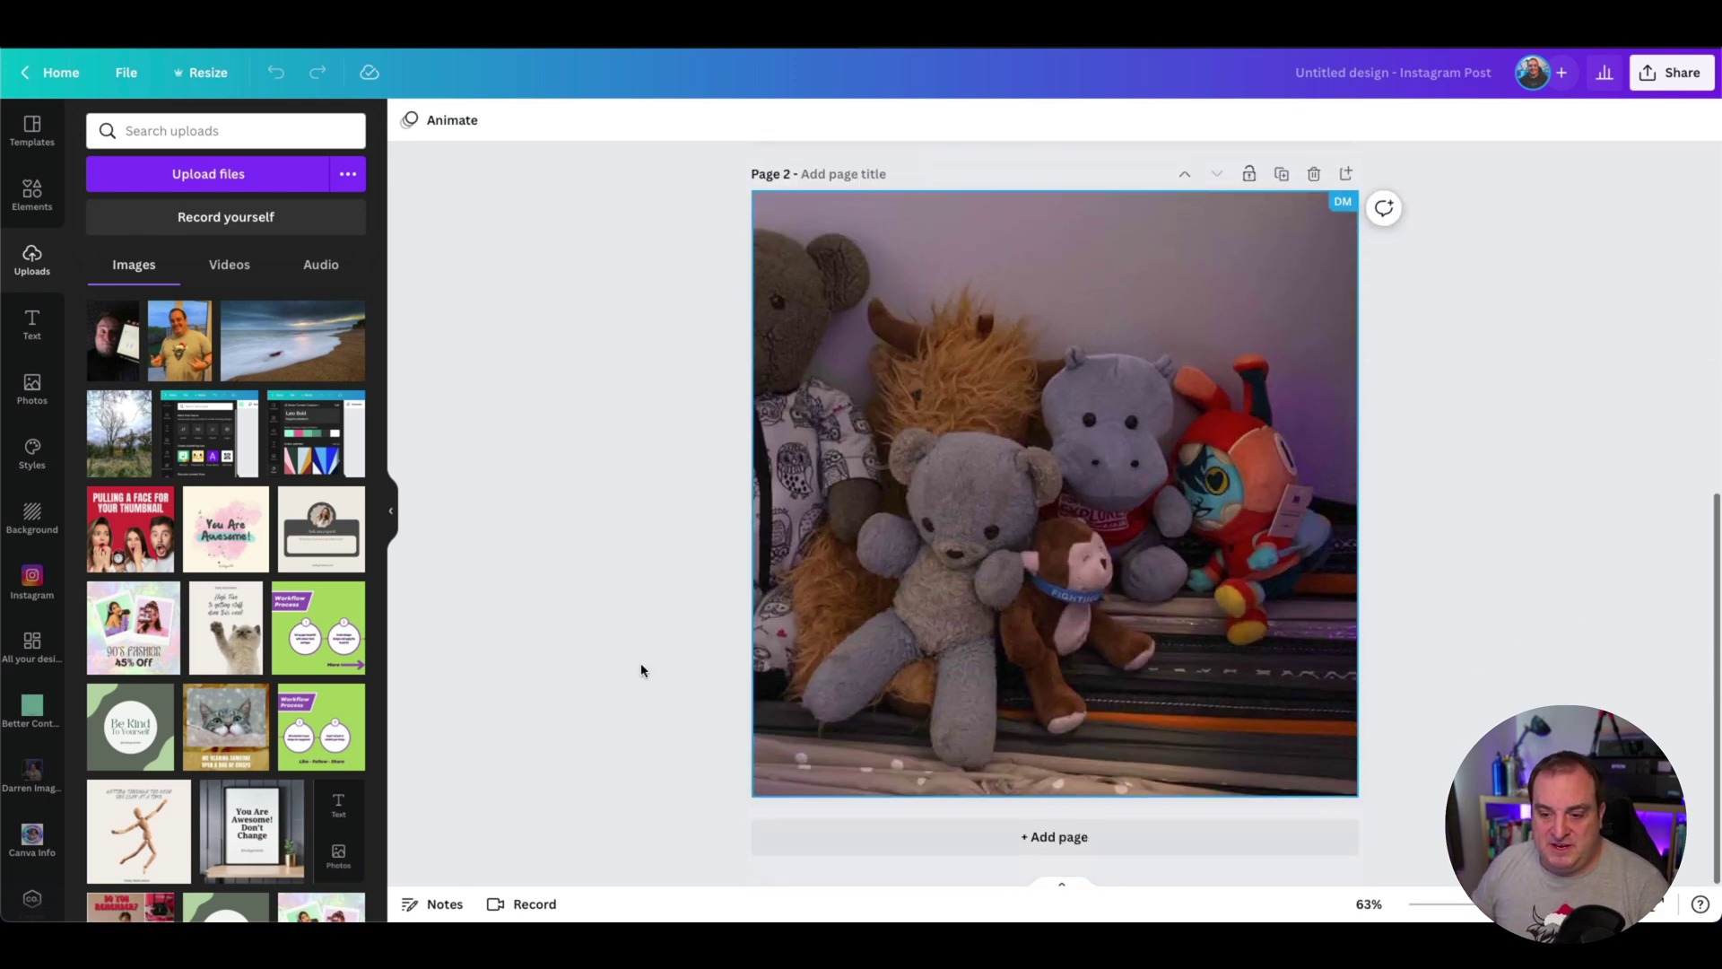
click(1069, 571)
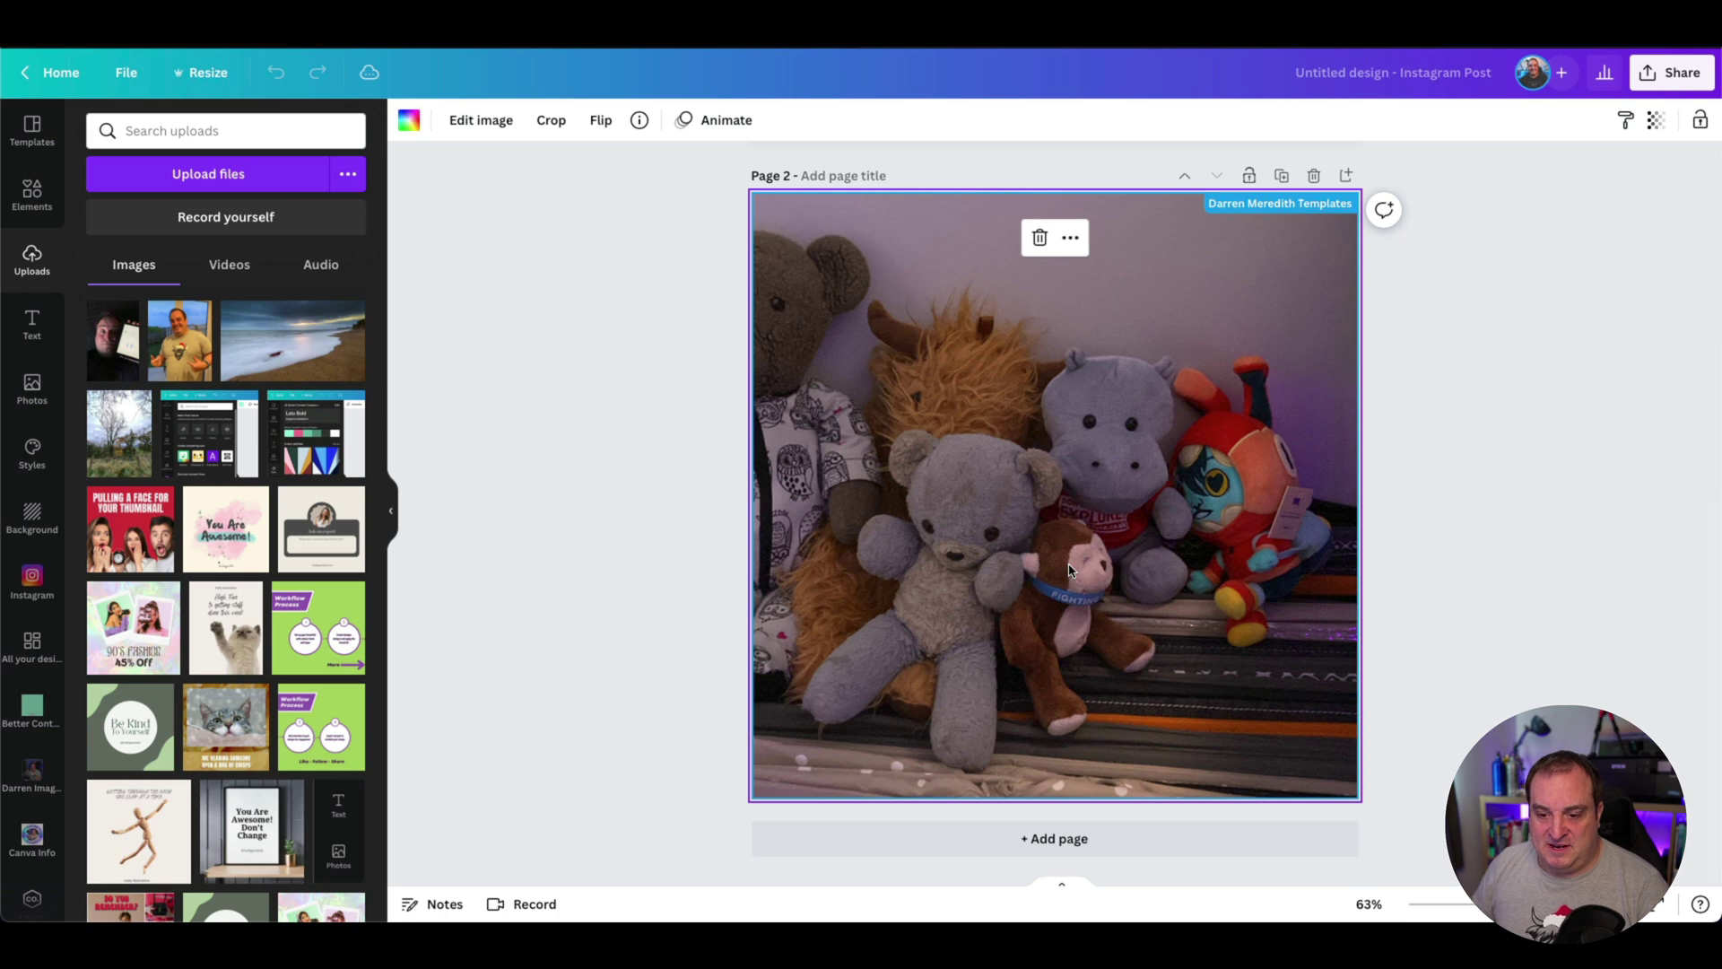
double_click(1069, 570)
drag(1026, 525, 1146, 526)
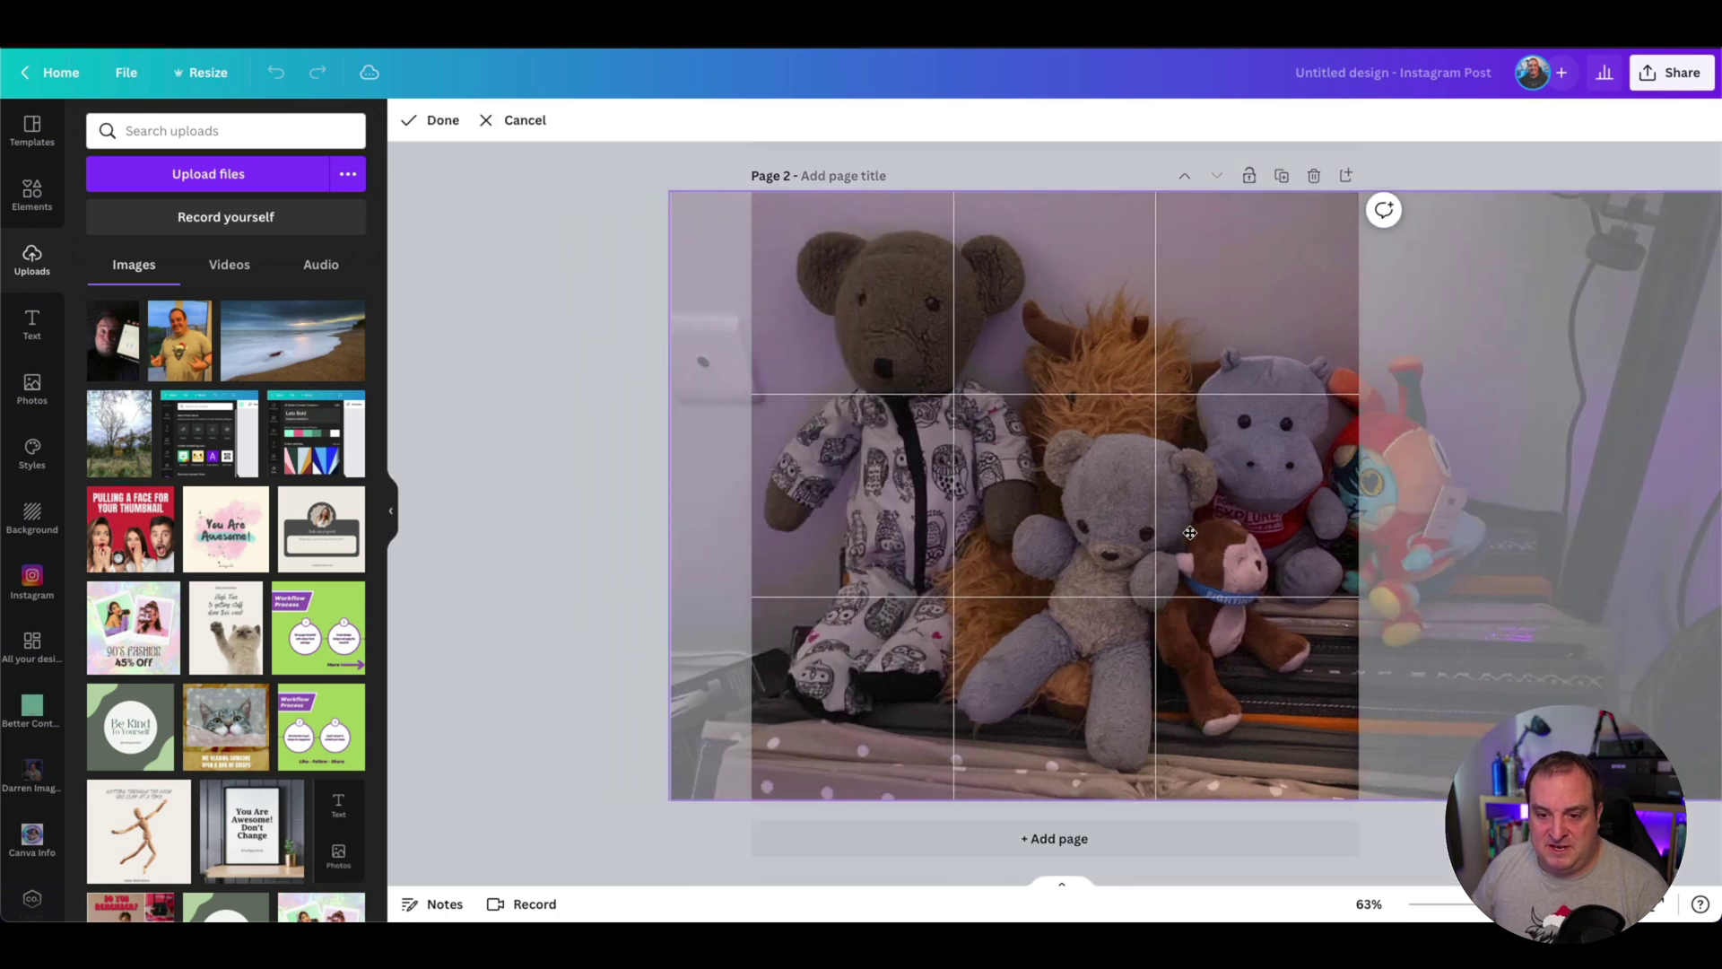
click(657, 419)
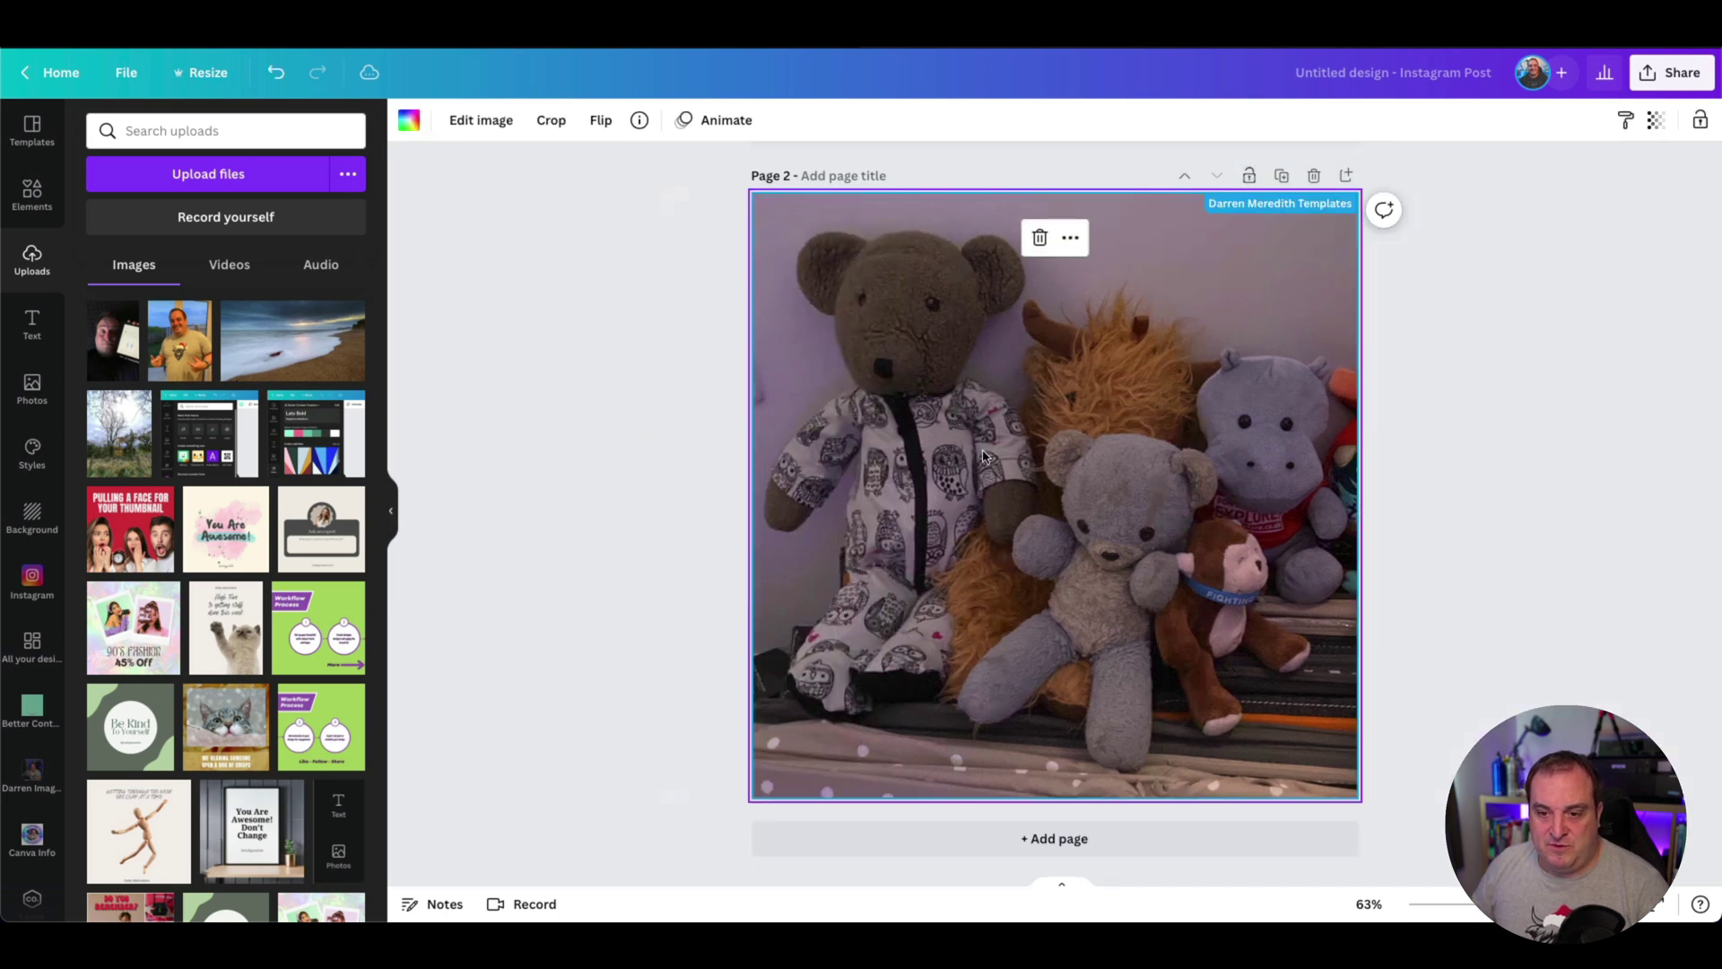
Detach the teddy-bear image from the background and centre it on the page
right_click(983, 456)
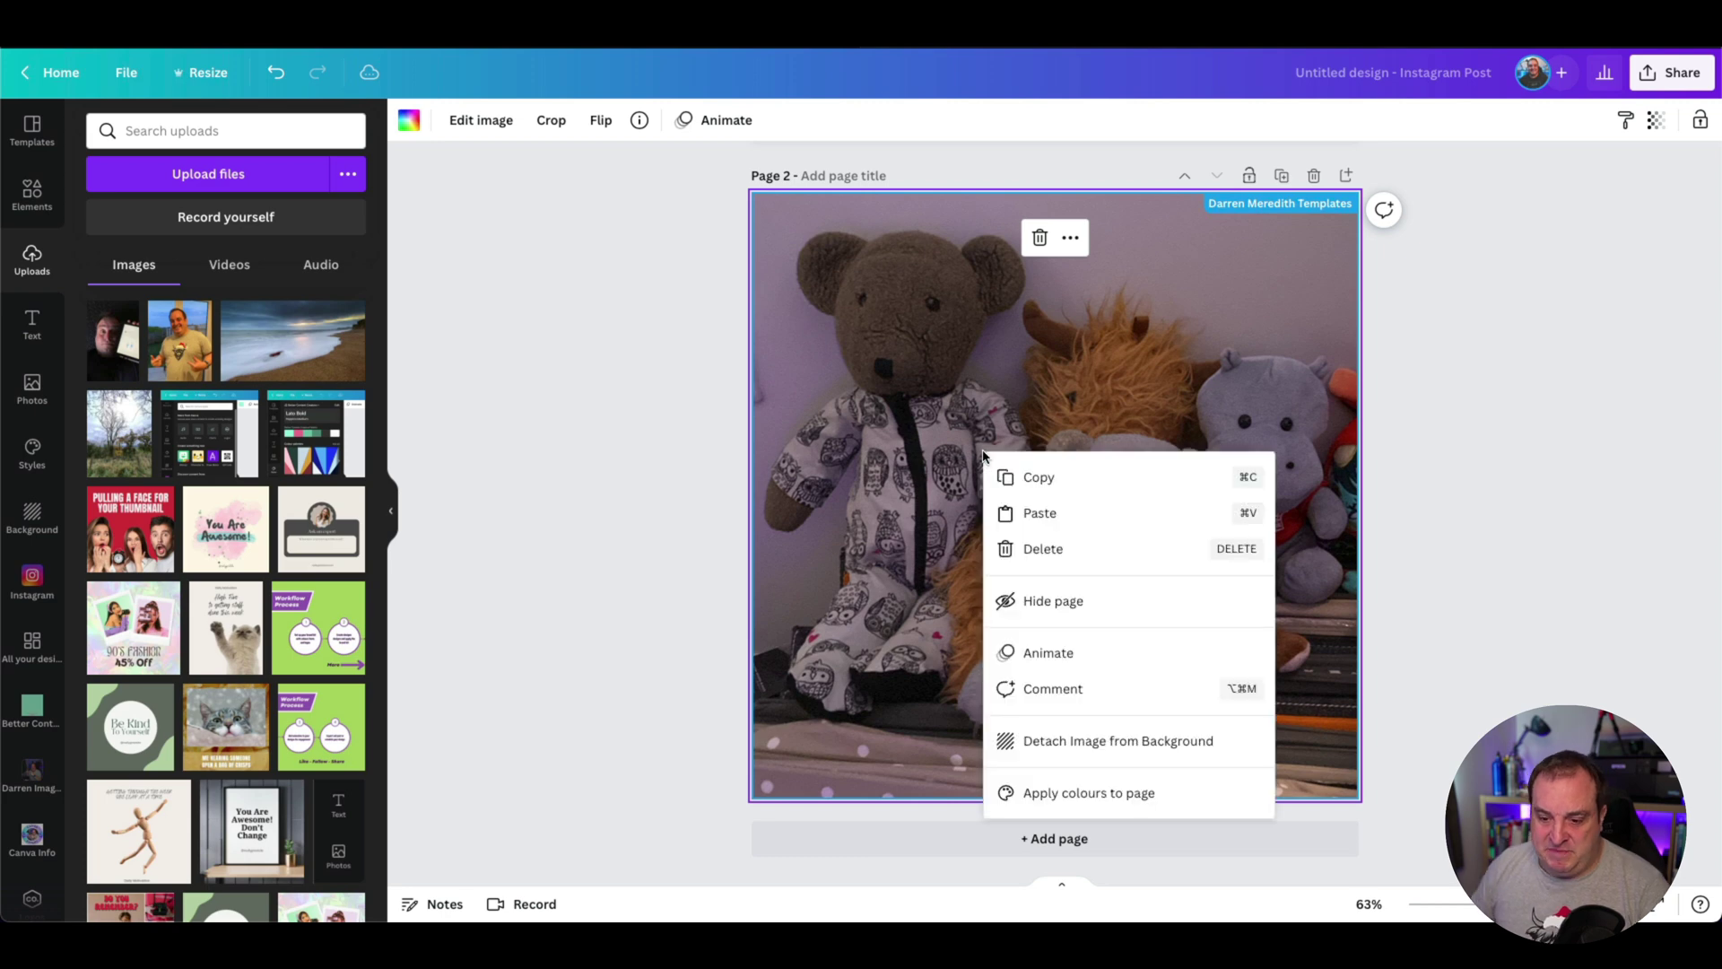
click(1099, 744)
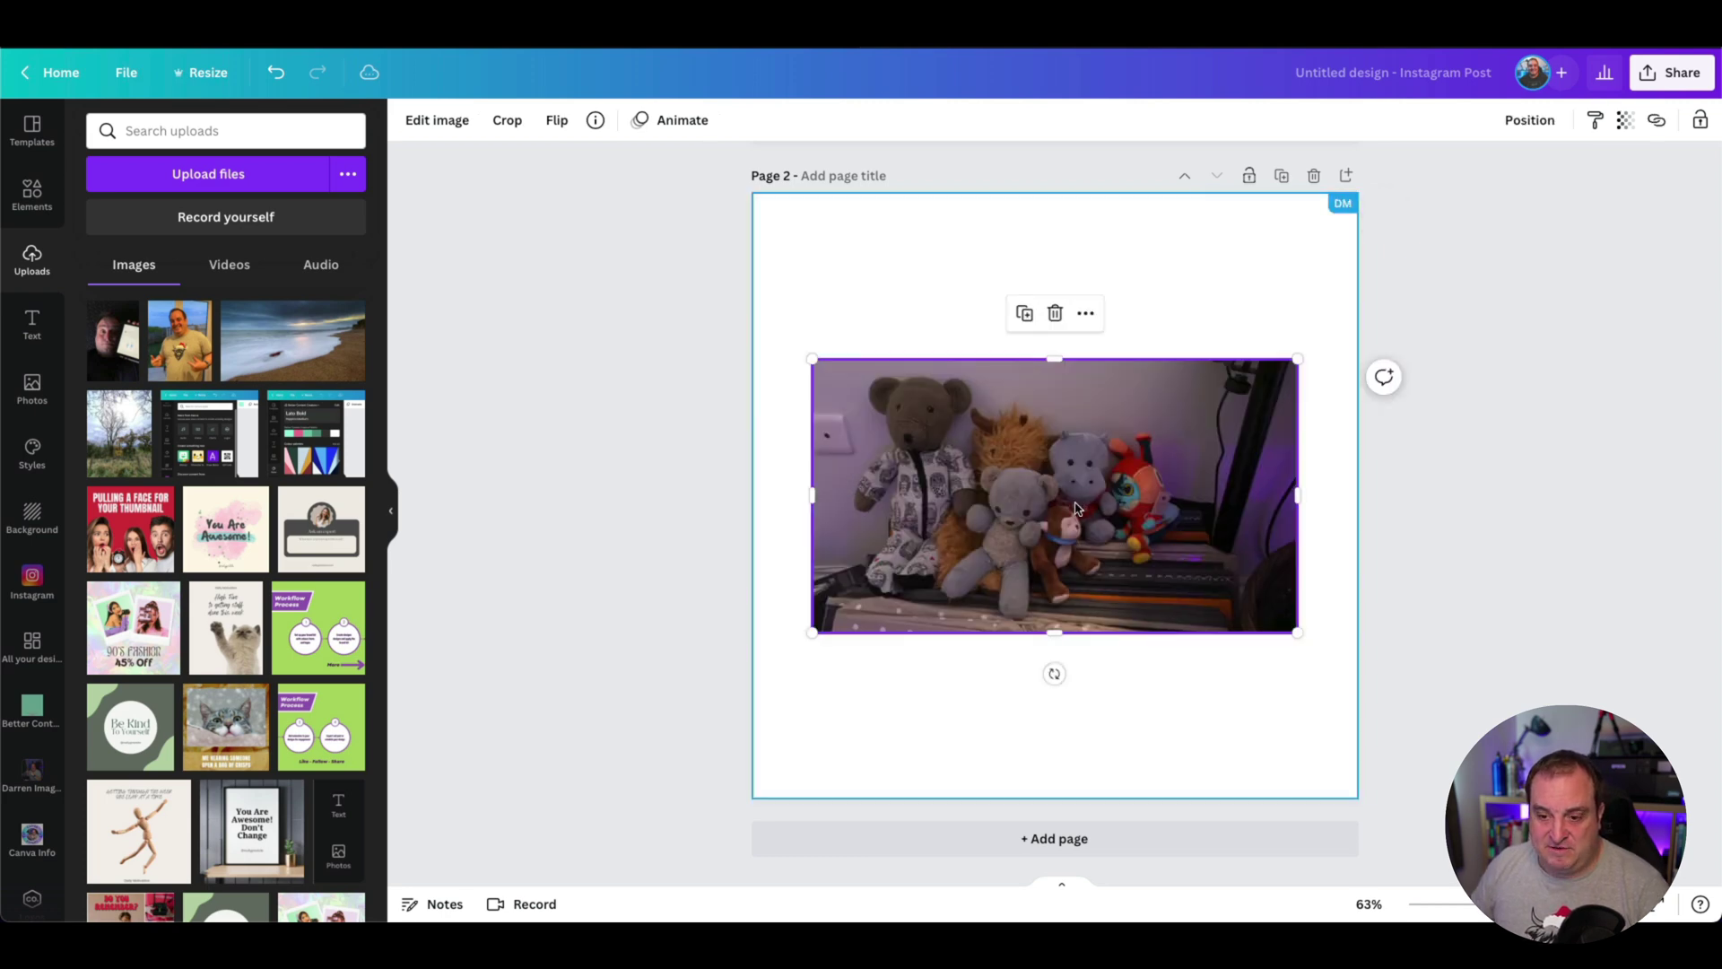
drag(1076, 508, 1088, 504)
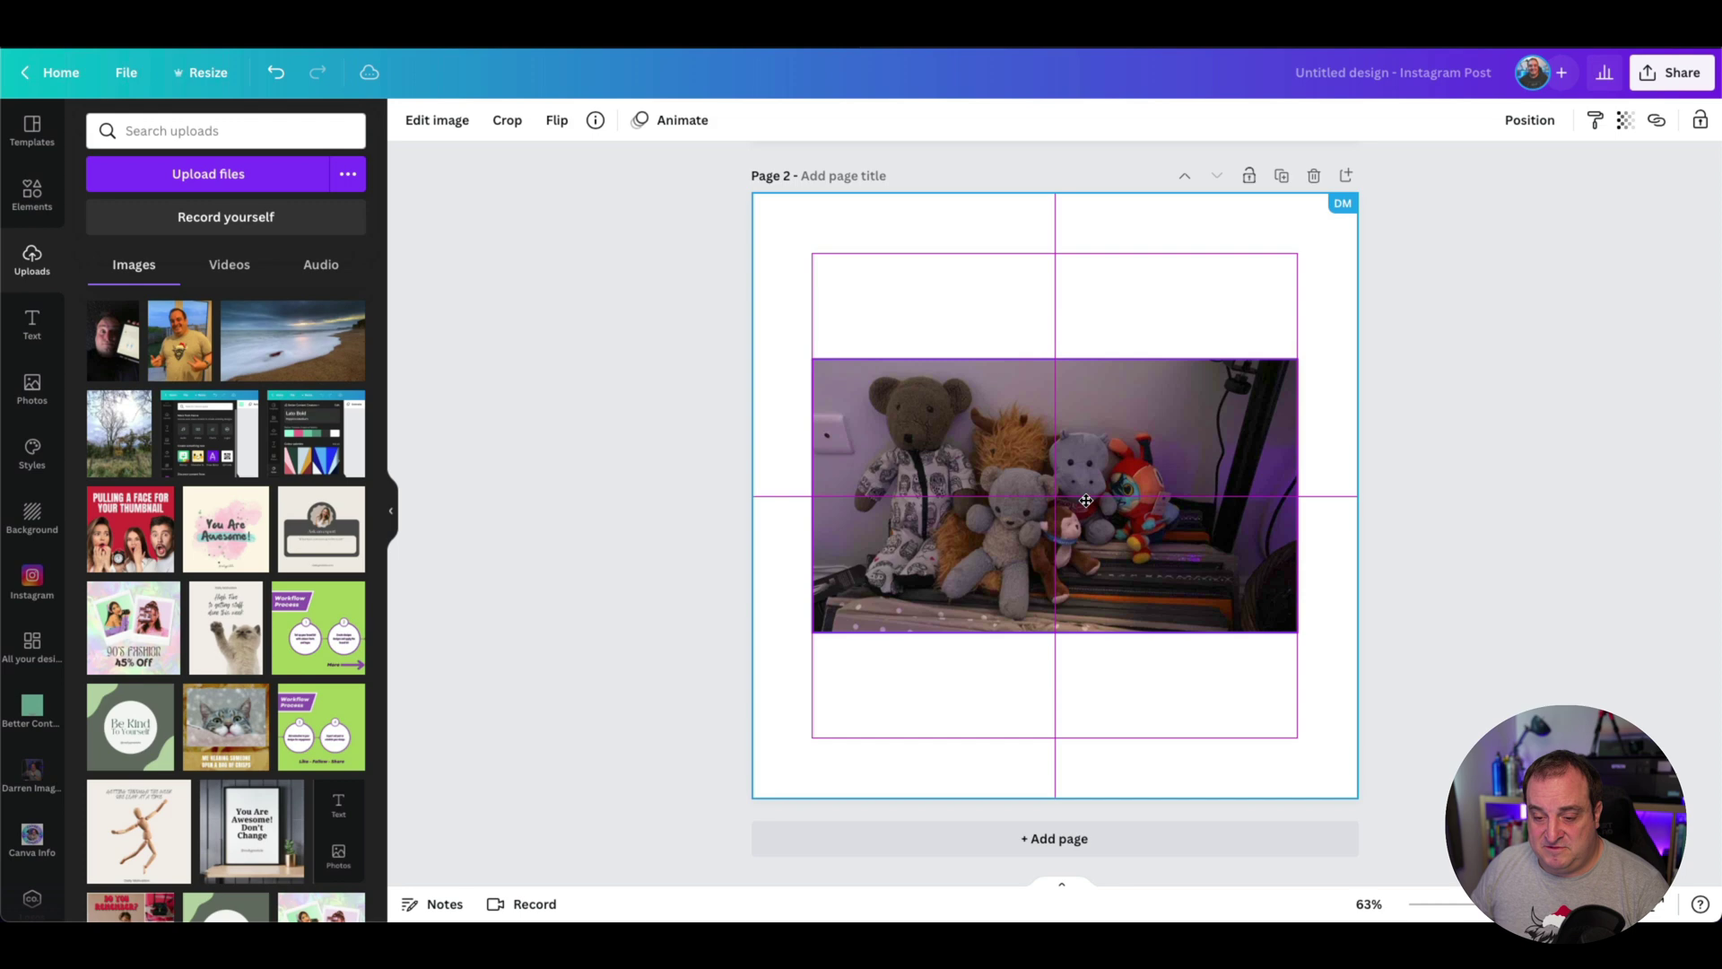